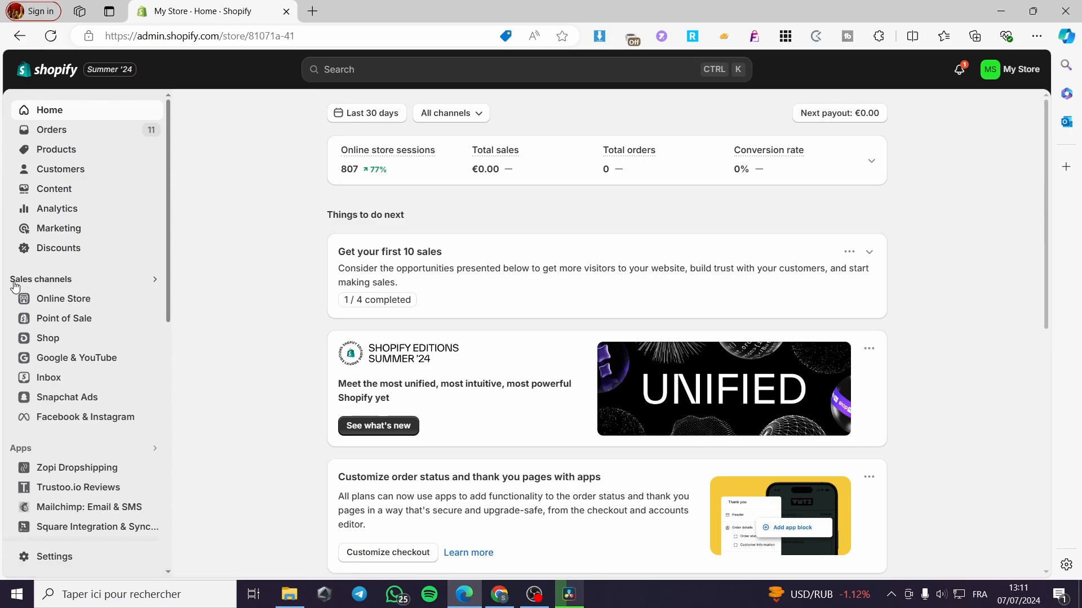
Open the online store's themes and browse the current theme, the theme library and the popular free themes.
{"action": "left_click", "coordinate": [54, 300]}
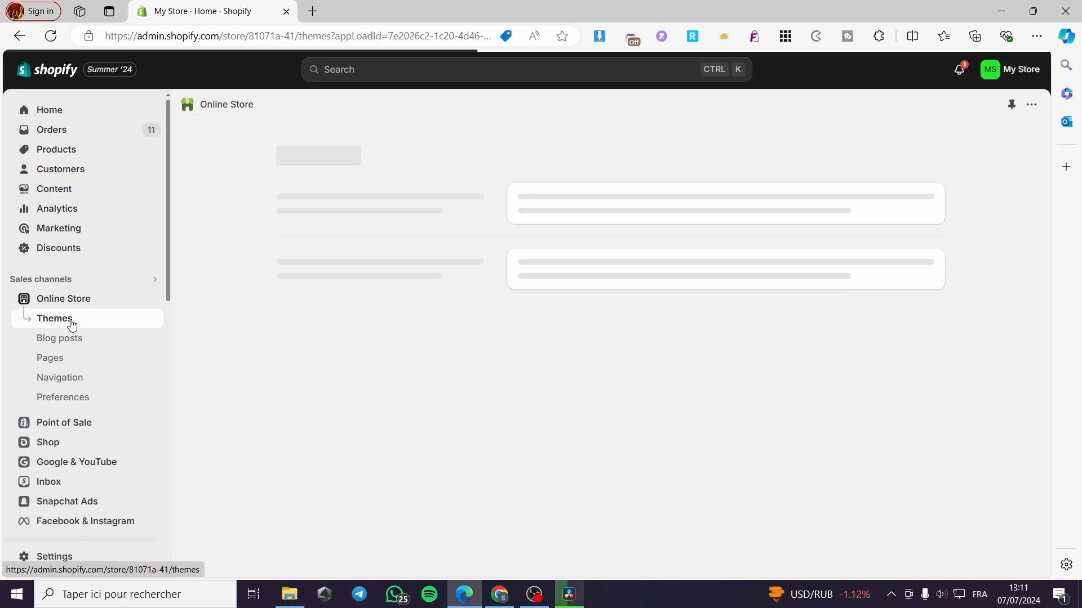
{"action": "scroll", "coordinate": [1011, 365], "scroll_direction": "down", "scroll_amount": 1}
{"action": "scroll", "coordinate": [1010, 365], "scroll_direction": "down", "scroll_amount": 3}
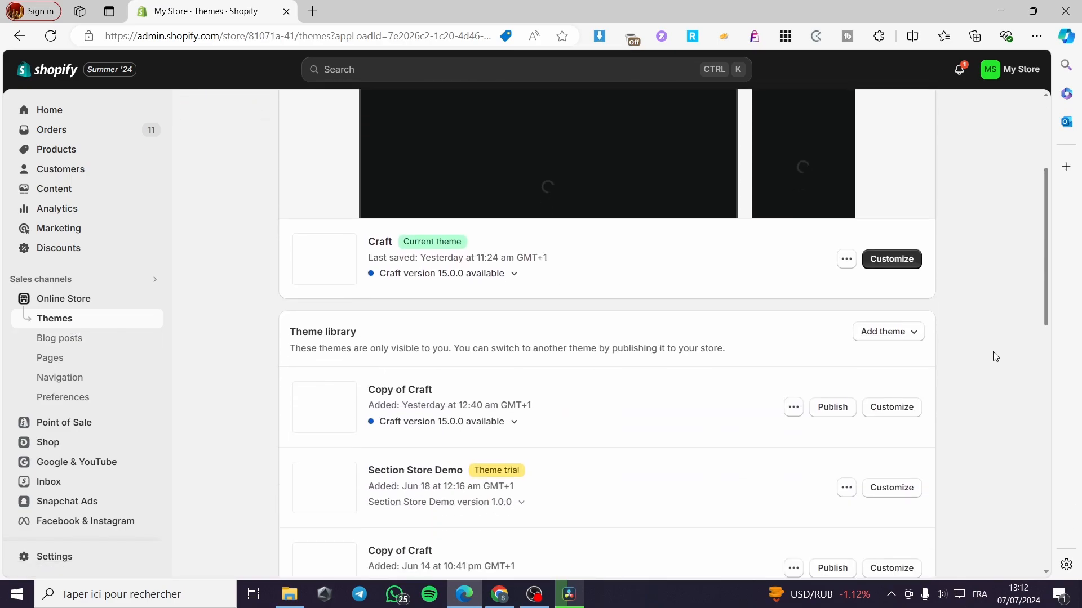
{"action": "left_click_drag", "start_coordinate": [363, 333], "coordinate": [289, 333]}
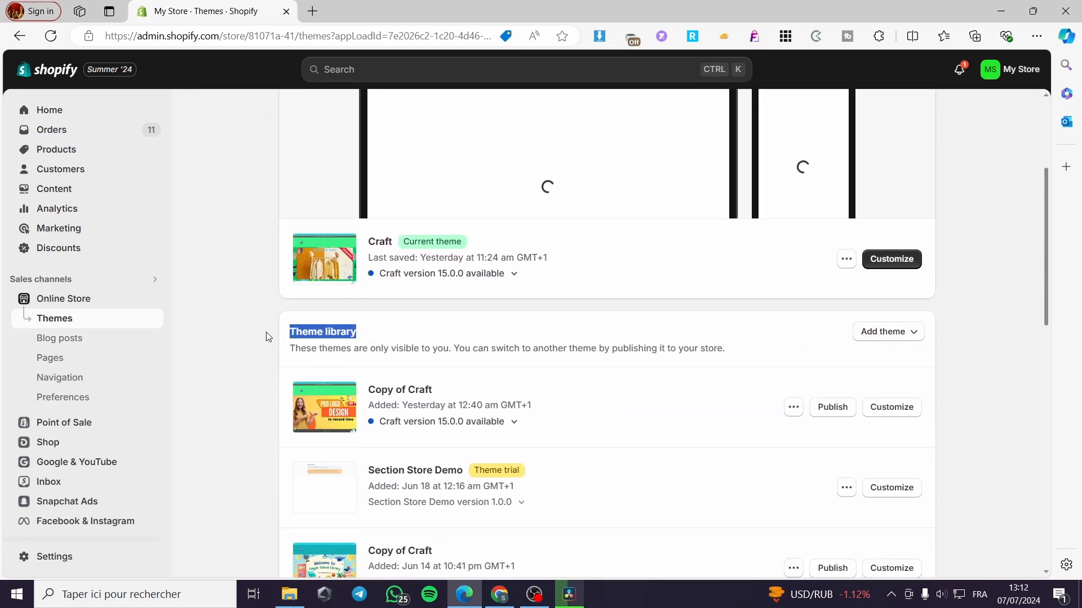
{"action": "left_click", "coordinate": [229, 346]}
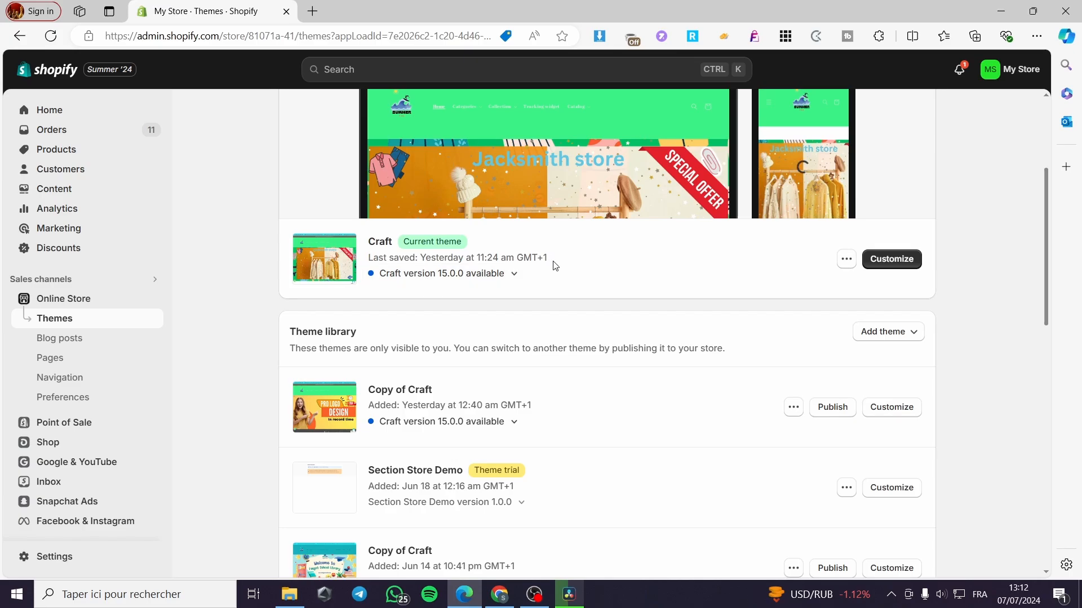
{"action": "scroll", "coordinate": [596, 277], "scroll_direction": "down", "scroll_amount": 3}
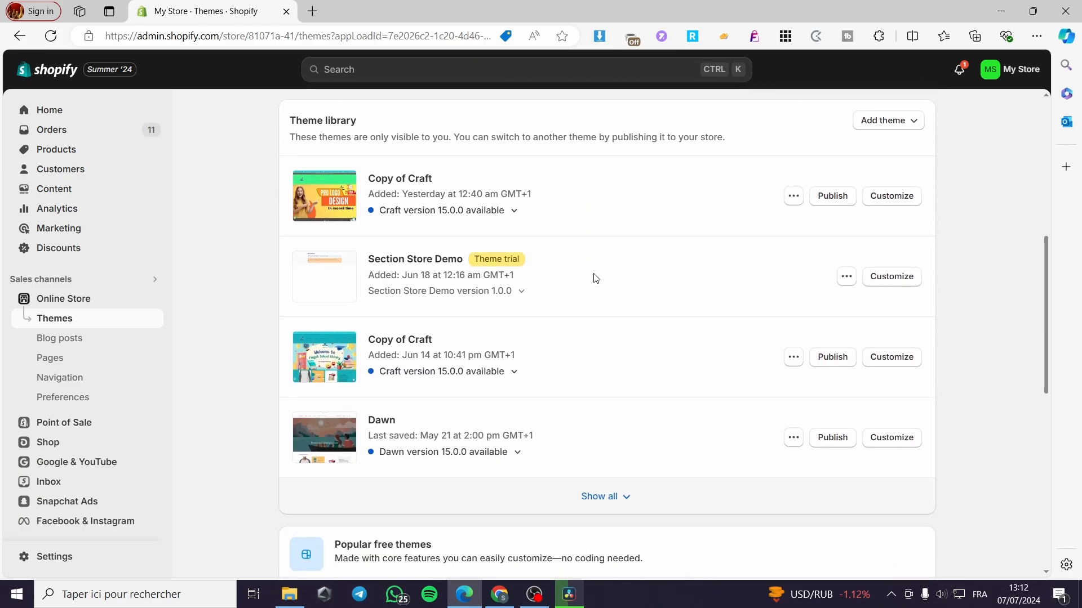
{"action": "scroll", "coordinate": [575, 371], "scroll_direction": "down", "scroll_amount": 1}
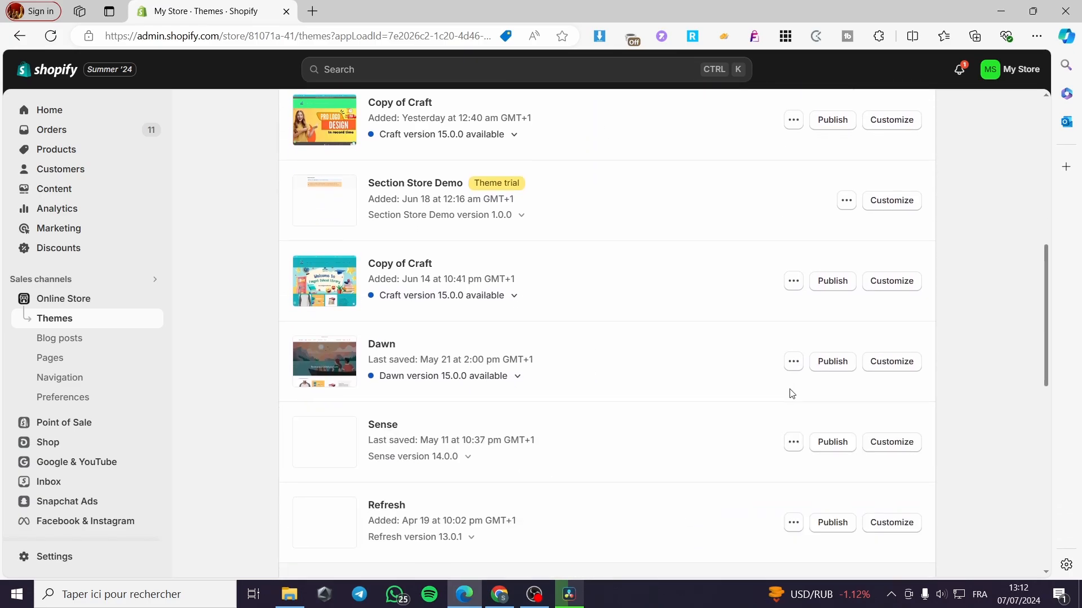
{"action": "scroll", "coordinate": [758, 386], "scroll_direction": "down", "scroll_amount": 5}
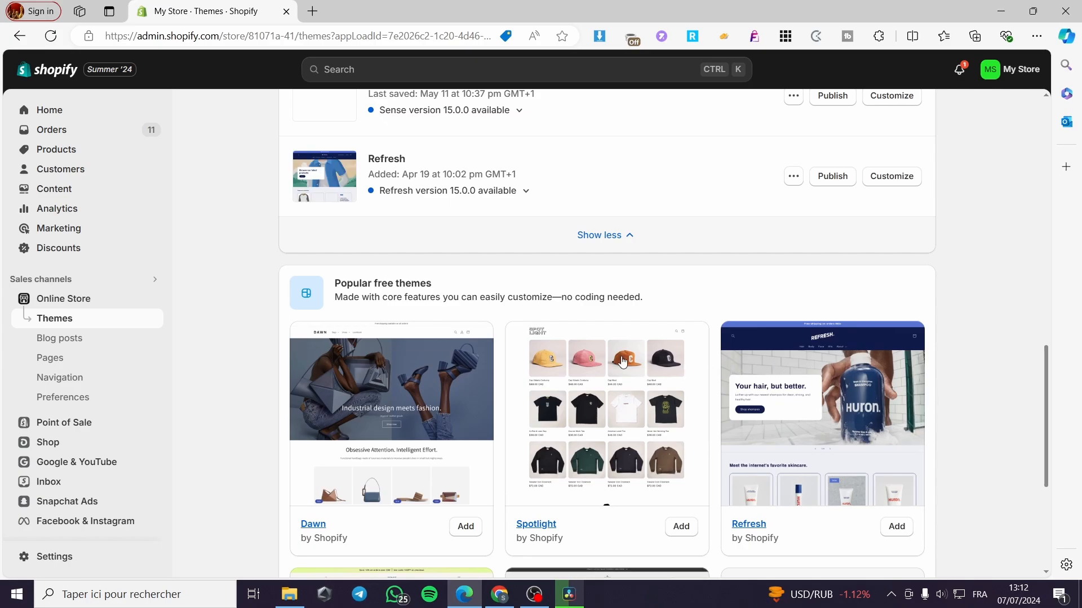
{"action": "scroll", "coordinate": [484, 336], "scroll_direction": "up", "scroll_amount": 3}
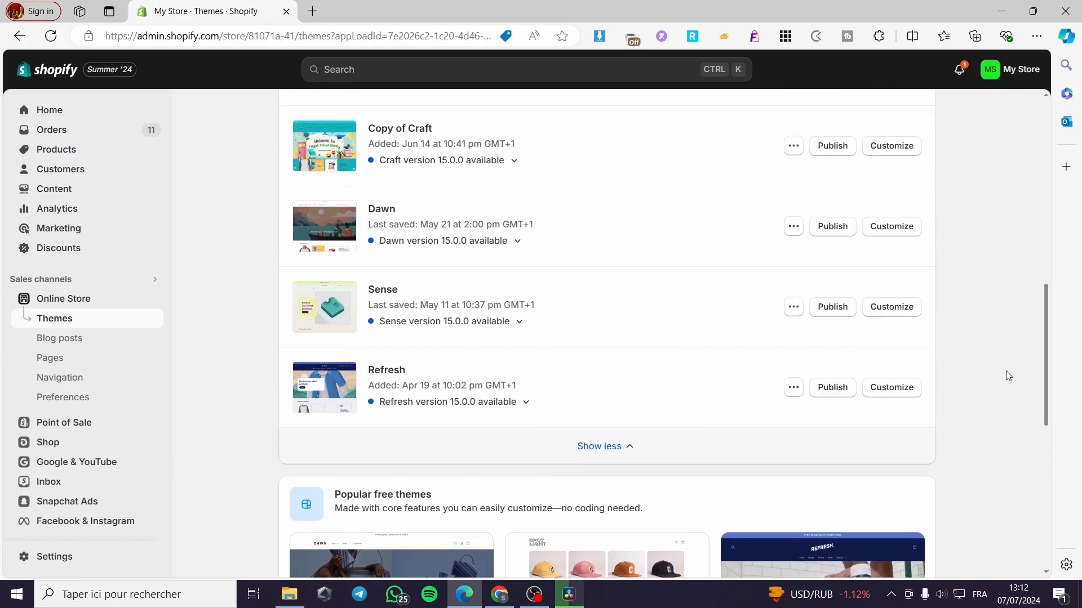
{"action": "scroll", "coordinate": [975, 362], "scroll_direction": "up", "scroll_amount": 1}
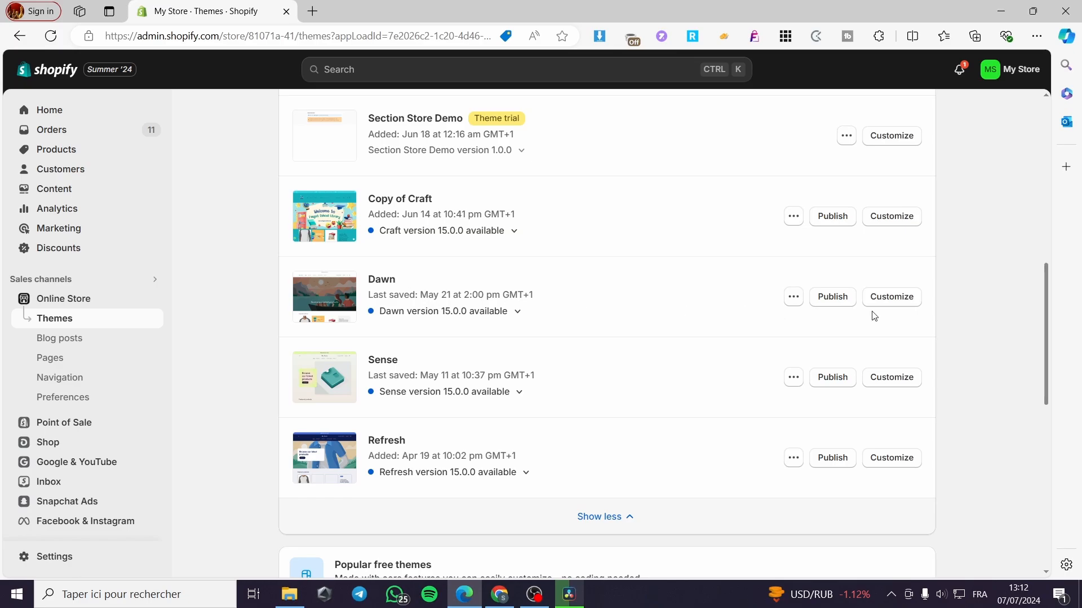
{"action": "scroll", "coordinate": [449, 287], "scroll_direction": "up", "scroll_amount": 5}
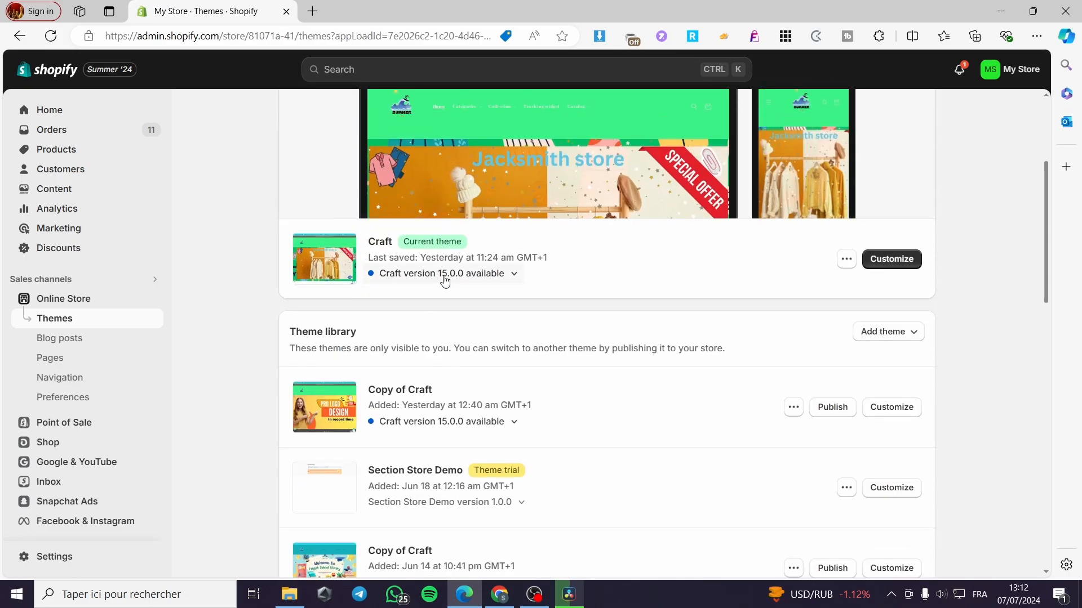
Publish the Dawn theme from the theme library as the store's current theme.
{"action": "scroll", "coordinate": [451, 251], "scroll_direction": "down", "scroll_amount": 5}
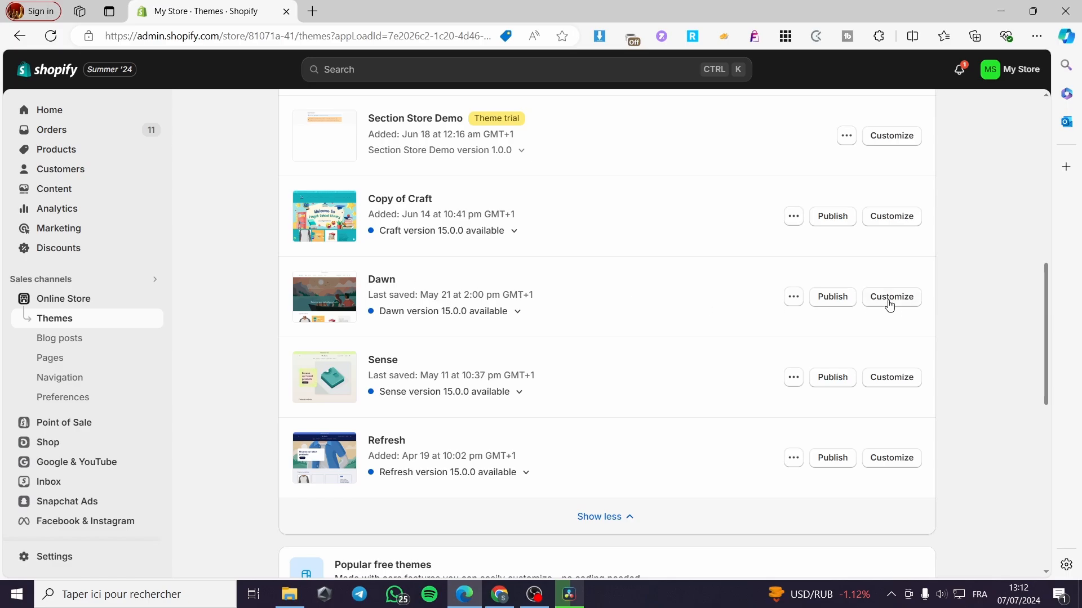
{"action": "left_click", "coordinate": [837, 296]}
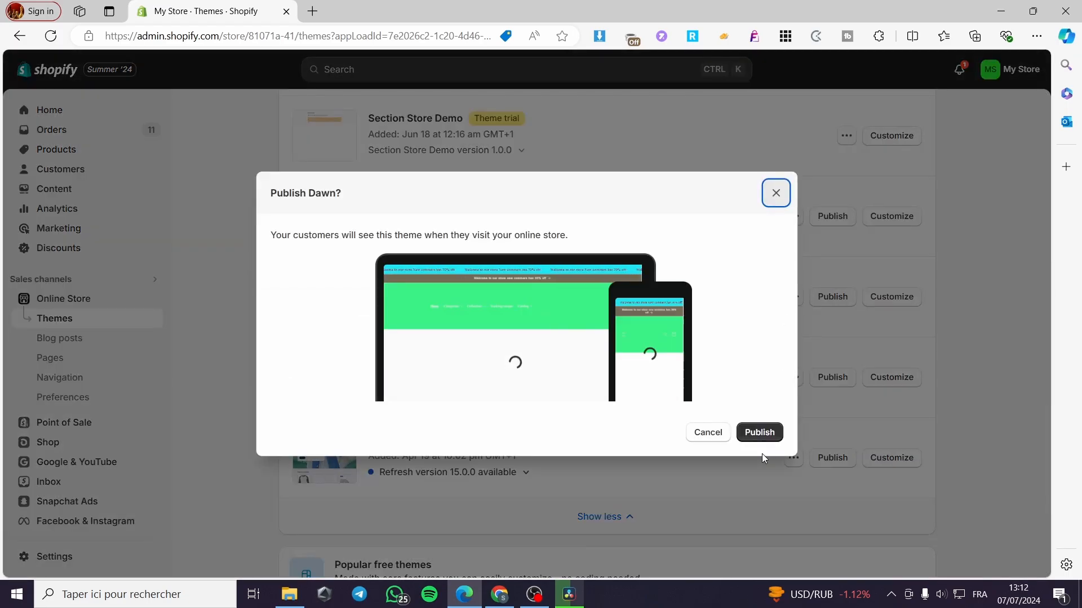
{"action": "left_click", "coordinate": [764, 435]}
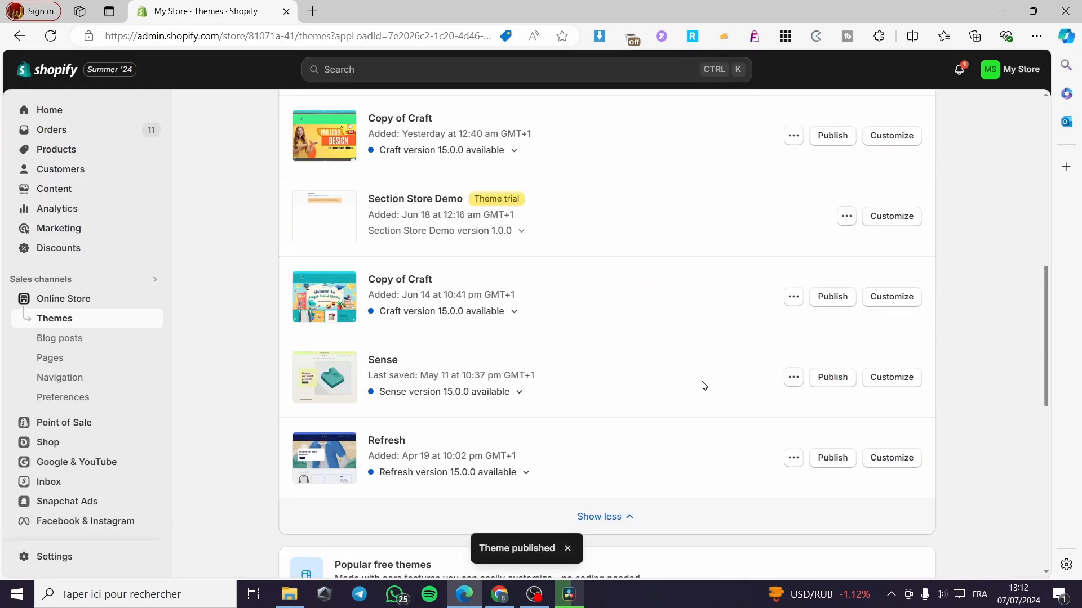
{"action": "scroll", "coordinate": [704, 386], "scroll_direction": "up", "scroll_amount": 5}
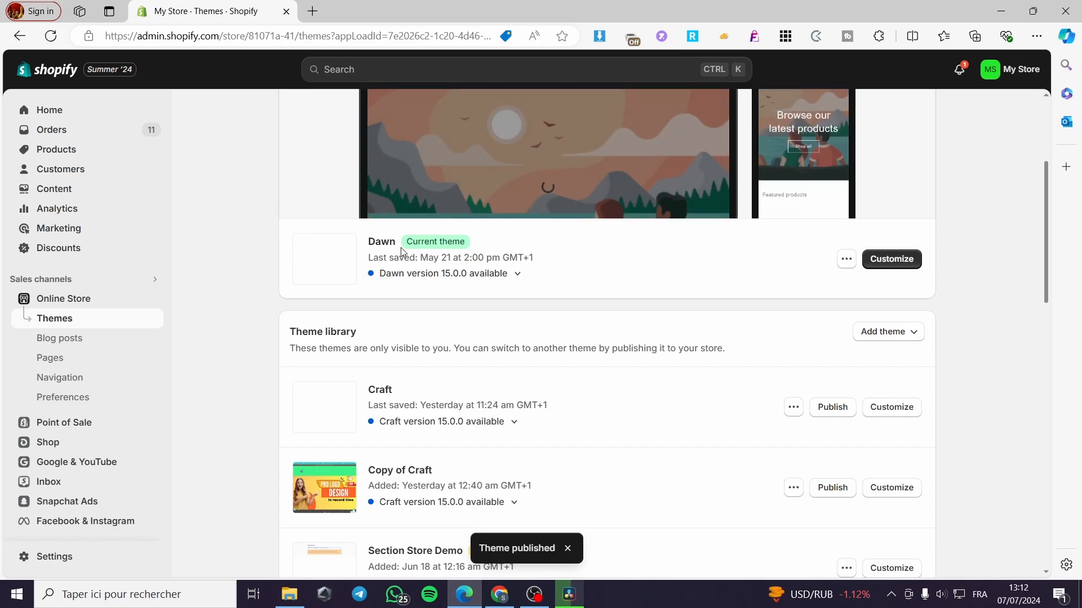
Open the Dawn theme for customization and look through its home page sections and preview.
{"action": "left_click", "coordinate": [896, 331]}
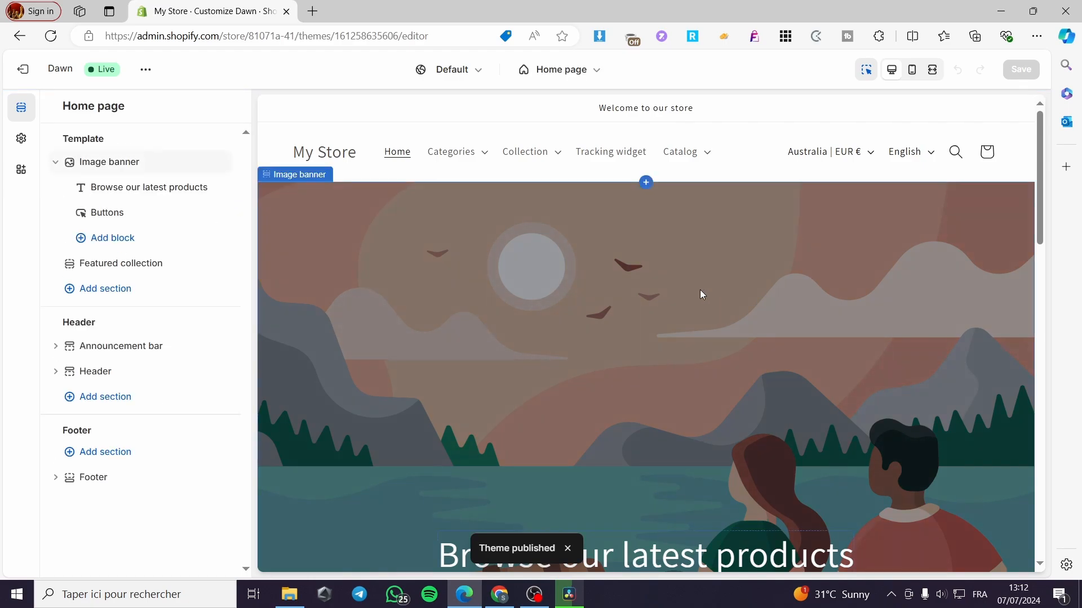
{"action": "mouse_move", "coordinate": [193, 212]}
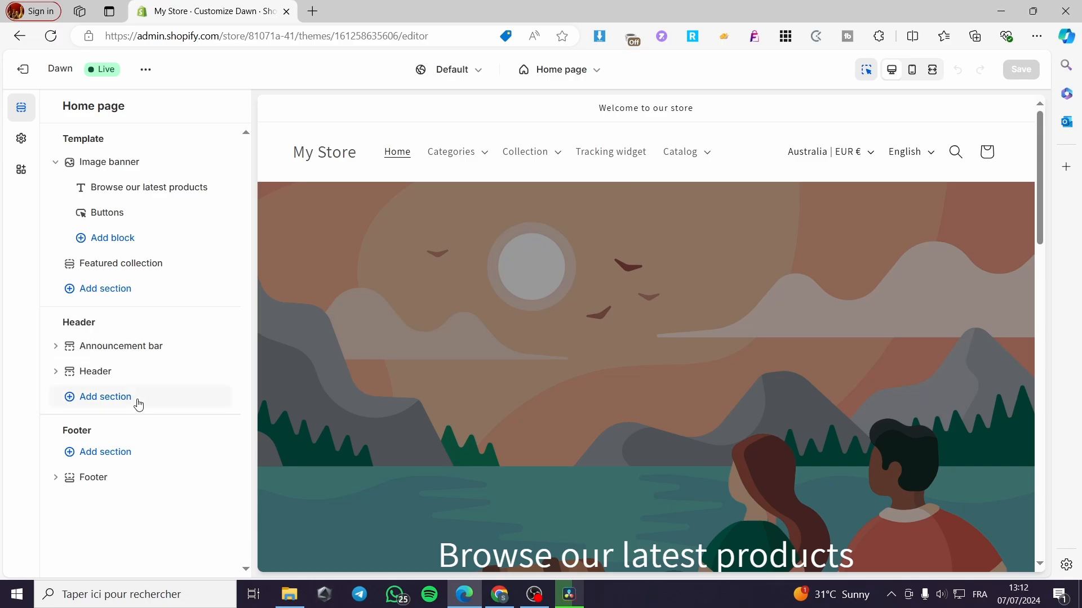
{"action": "scroll", "coordinate": [650, 383], "scroll_direction": "down", "scroll_amount": 10}
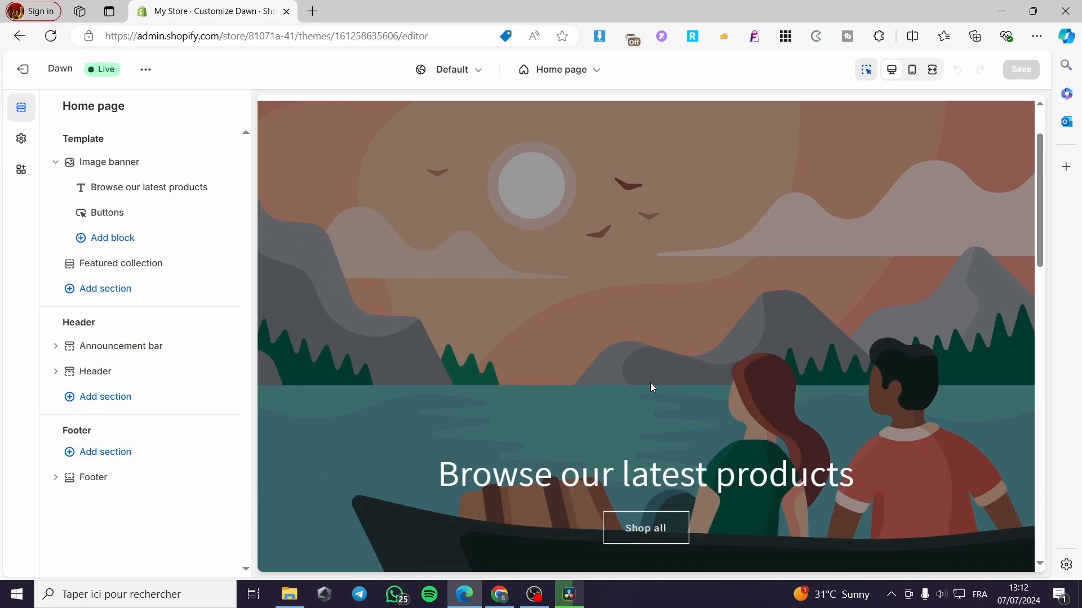
{"action": "scroll", "coordinate": [660, 370], "scroll_direction": "down", "scroll_amount": 5}
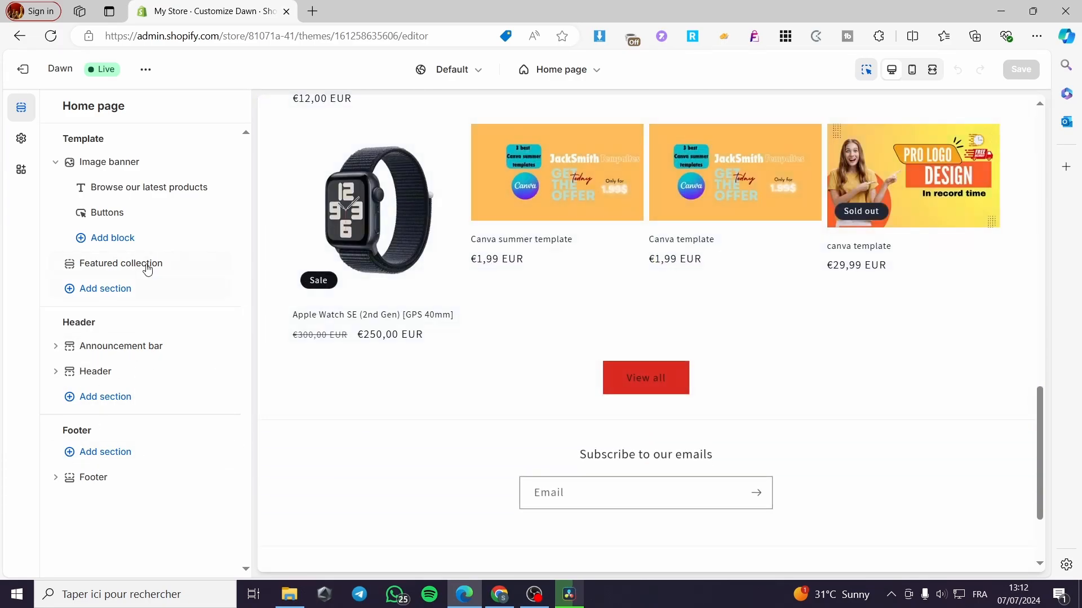
{"action": "scroll", "coordinate": [558, 342], "scroll_direction": "up", "scroll_amount": 5}
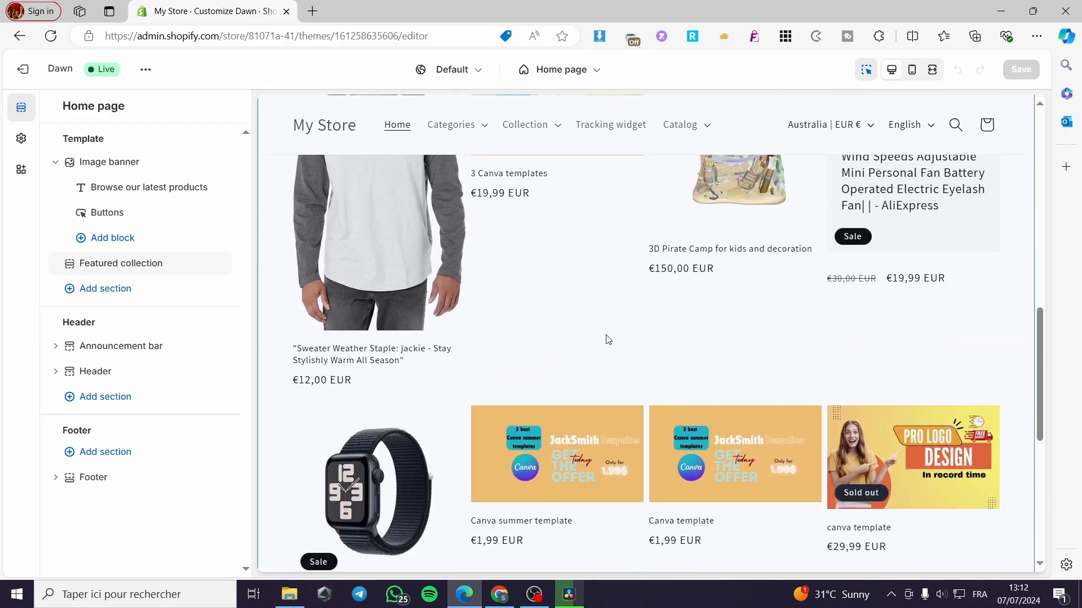
{"action": "left_click", "coordinate": [597, 341]}
{"action": "left_click", "coordinate": [55, 106]}
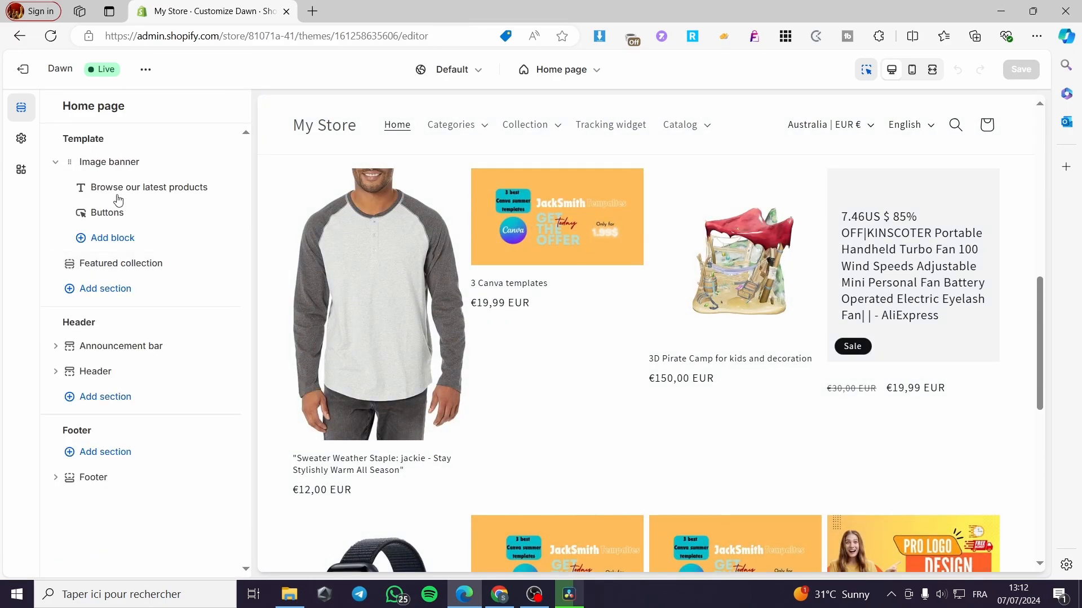
{"action": "scroll", "coordinate": [574, 343], "scroll_direction": "up", "scroll_amount": 6}
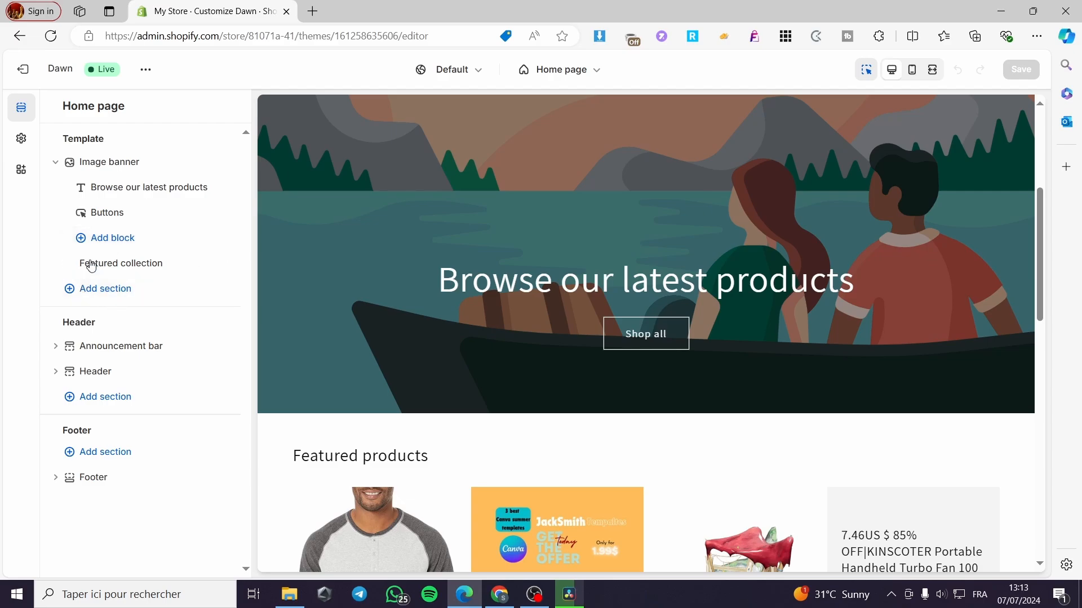
Examine the block types offered for the image banner and the section types offered for the home page template.
{"action": "left_click", "coordinate": [106, 243]}
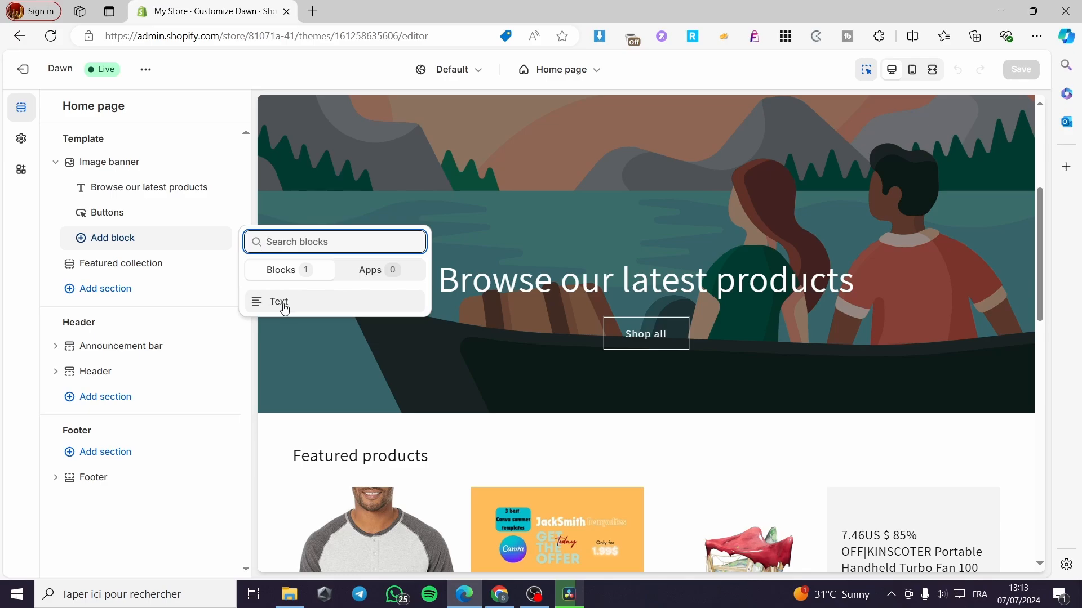
{"action": "left_click", "coordinate": [115, 294]}
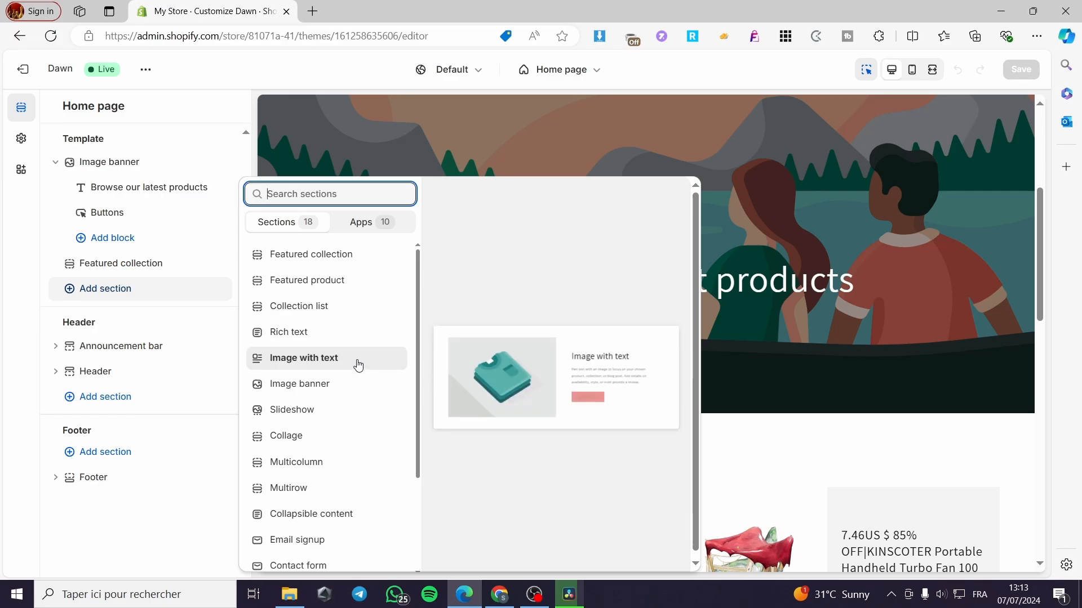
{"action": "left_click", "coordinate": [910, 445]}
{"action": "scroll", "coordinate": [985, 437], "scroll_direction": "down", "scroll_amount": 4}
{"action": "scroll", "coordinate": [856, 543], "scroll_direction": "up", "scroll_amount": 5}
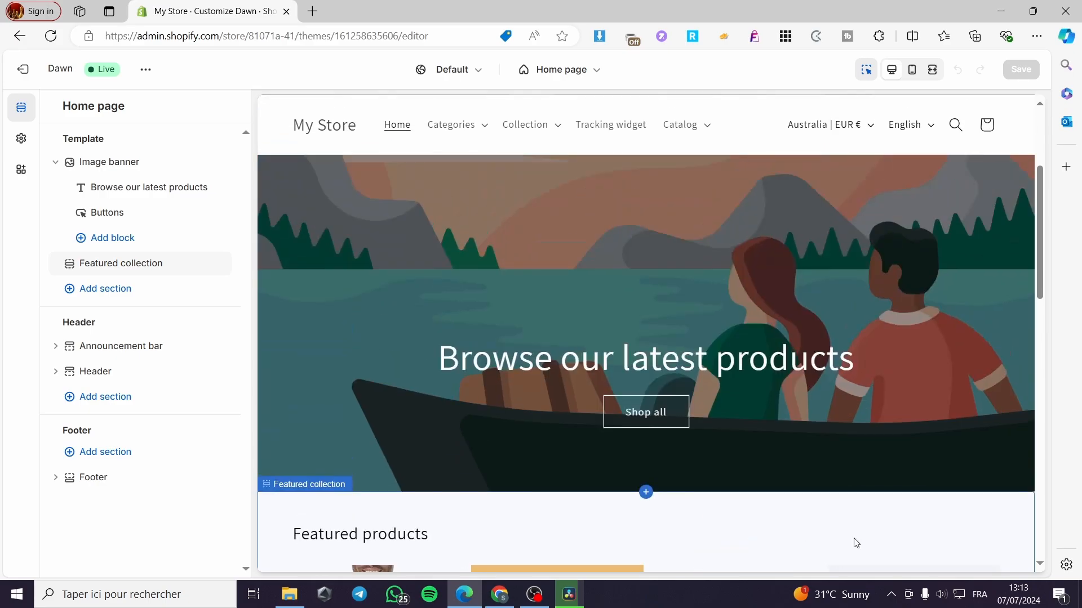
{"action": "scroll", "coordinate": [851, 535], "scroll_direction": "up", "scroll_amount": 3}
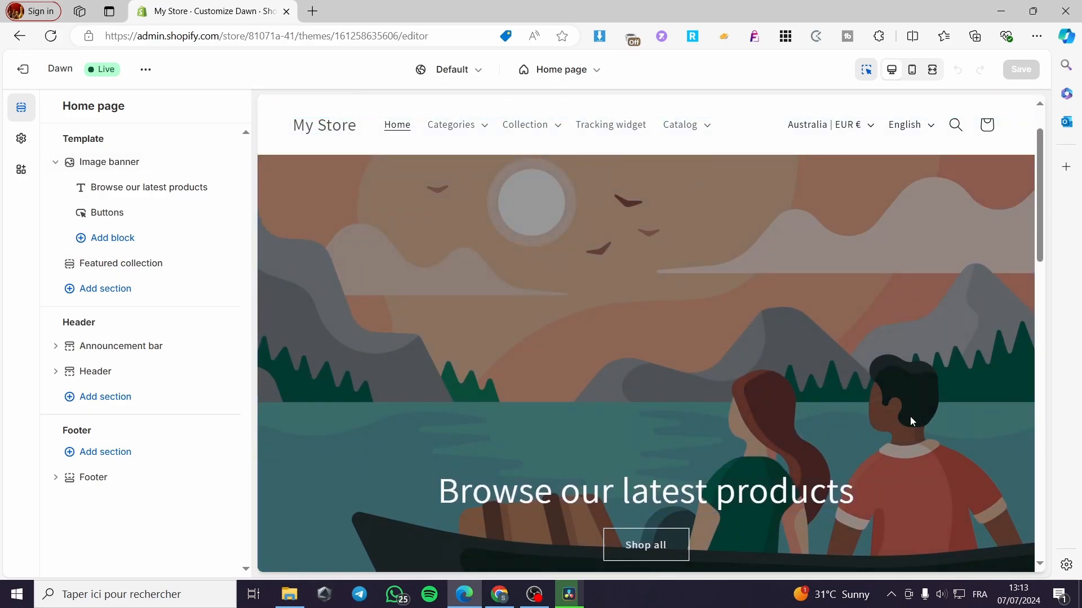
{"action": "scroll", "coordinate": [910, 418], "scroll_direction": "down", "scroll_amount": 4}
Add a Video section to the home page template.
{"action": "left_click", "coordinate": [116, 288]}
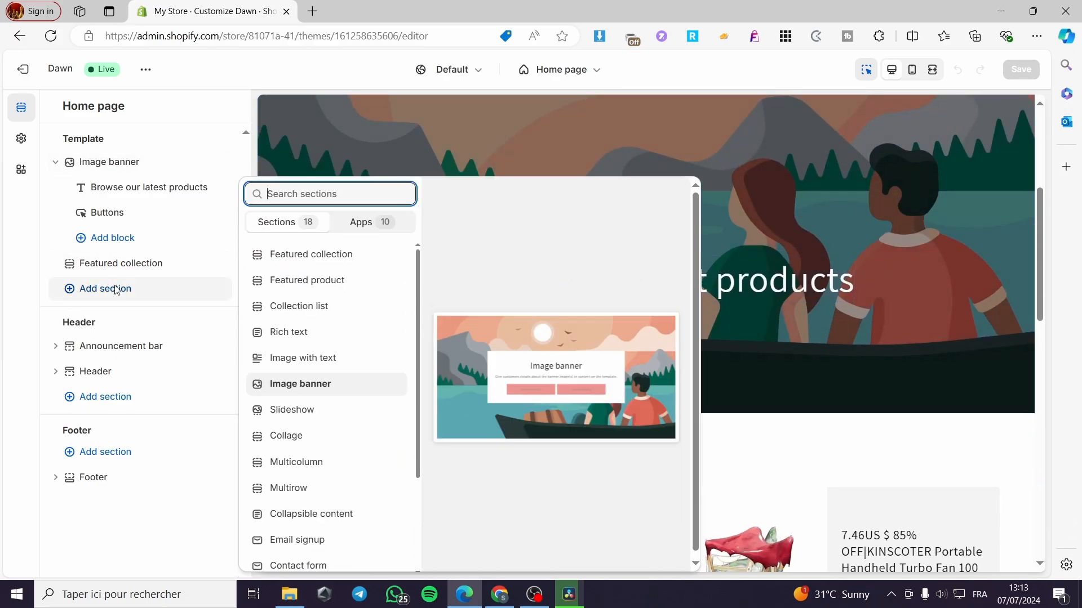
{"action": "scroll", "coordinate": [361, 343], "scroll_direction": "down", "scroll_amount": 2}
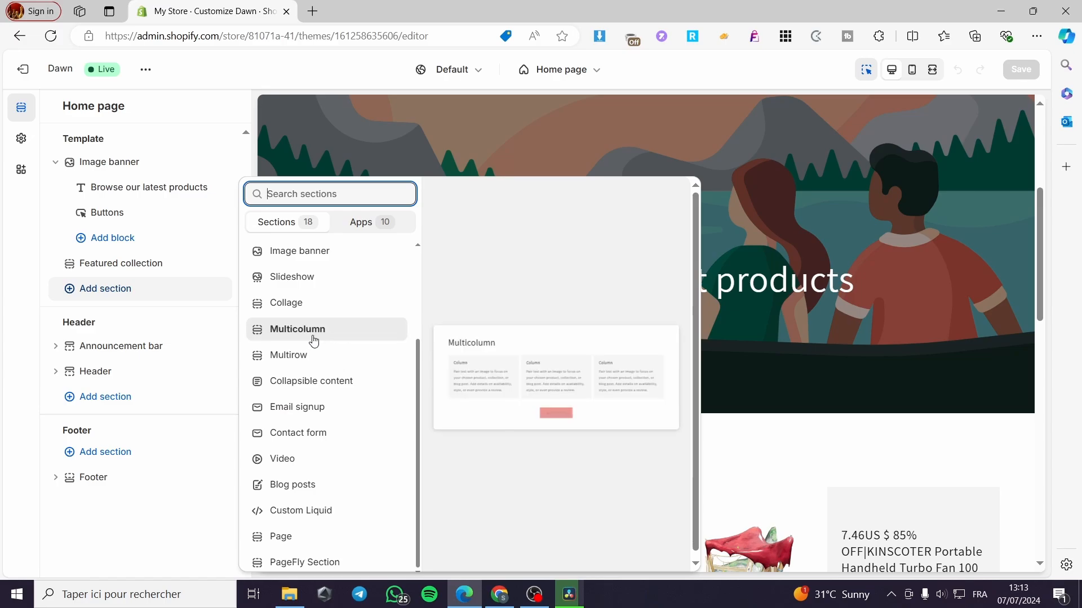
{"action": "right_click", "coordinate": [288, 465]}
{"action": "key", "text": "Escape"}
{"action": "key", "text": "Escape"}
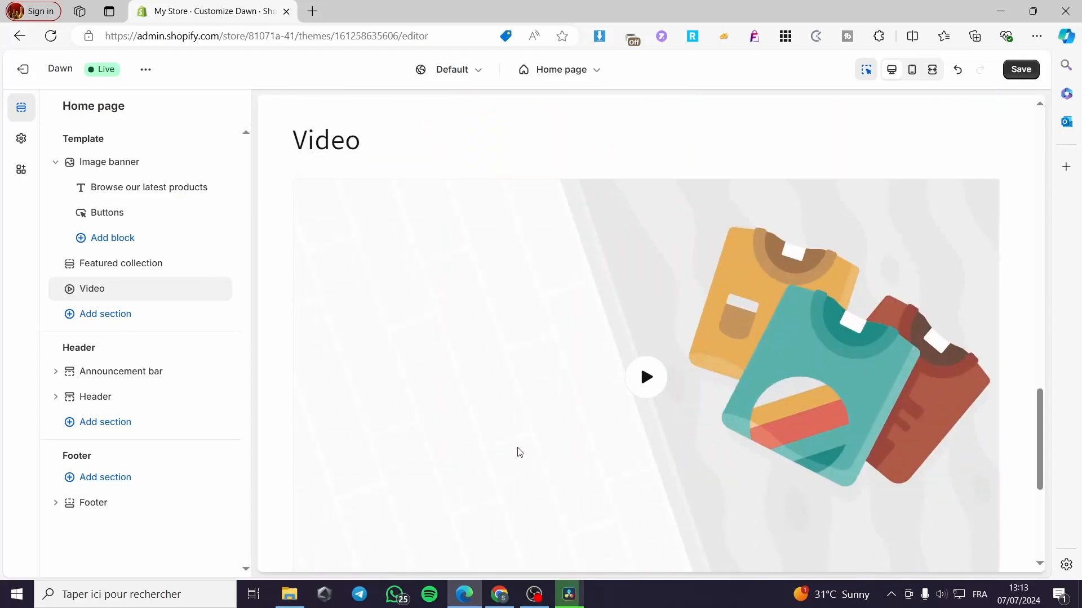
Move the Video section above the image banner so it comes first in the home page template.
{"action": "scroll", "coordinate": [645, 297], "scroll_direction": "up", "scroll_amount": 2}
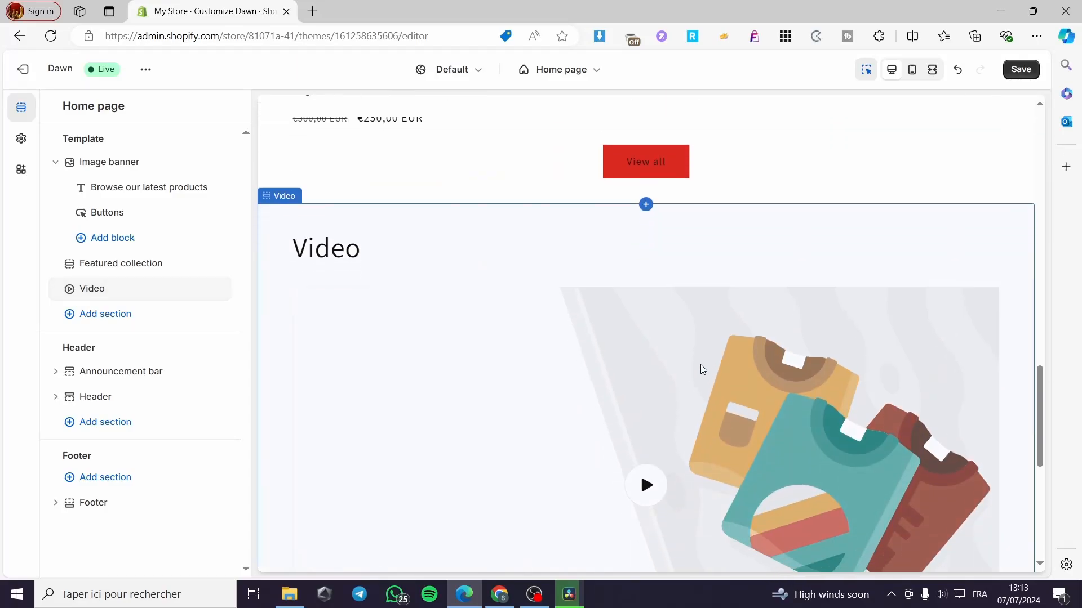
{"action": "scroll", "coordinate": [681, 434], "scroll_direction": "up", "scroll_amount": 6}
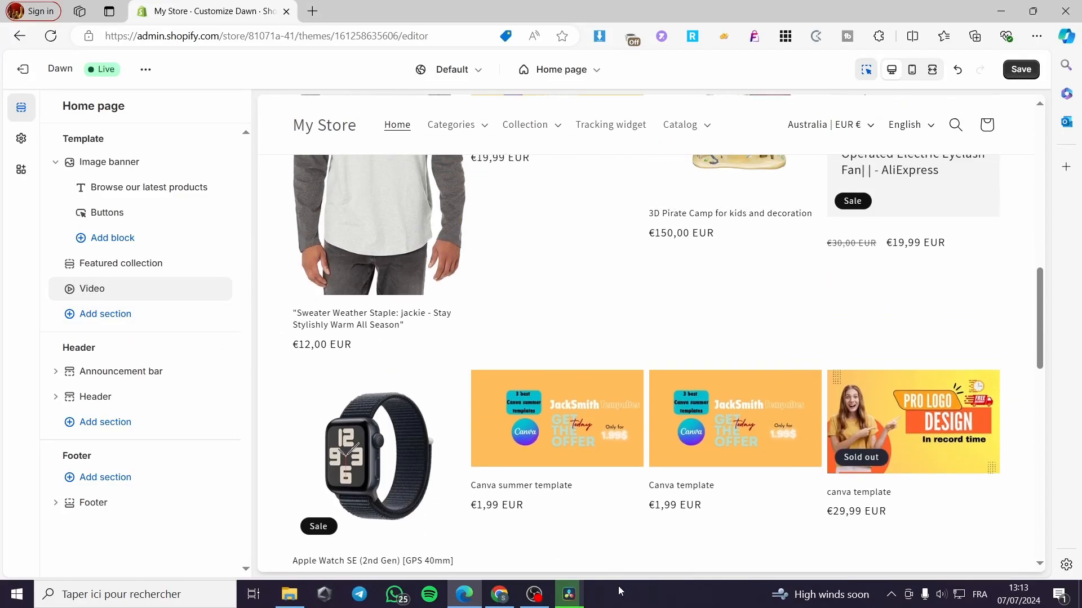
{"action": "scroll", "coordinate": [704, 507], "scroll_direction": "up", "scroll_amount": 6}
{"action": "scroll", "coordinate": [676, 462], "scroll_direction": "down", "scroll_amount": 4}
{"action": "scroll", "coordinate": [653, 450], "scroll_direction": "up", "scroll_amount": 2}
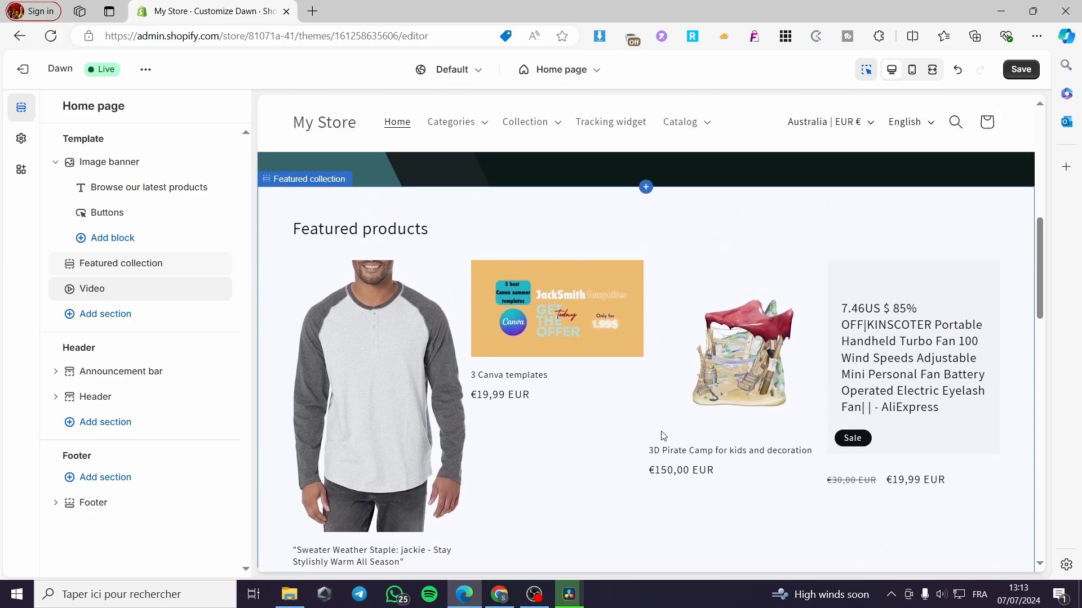
{"action": "mouse_move", "coordinate": [69, 298]}
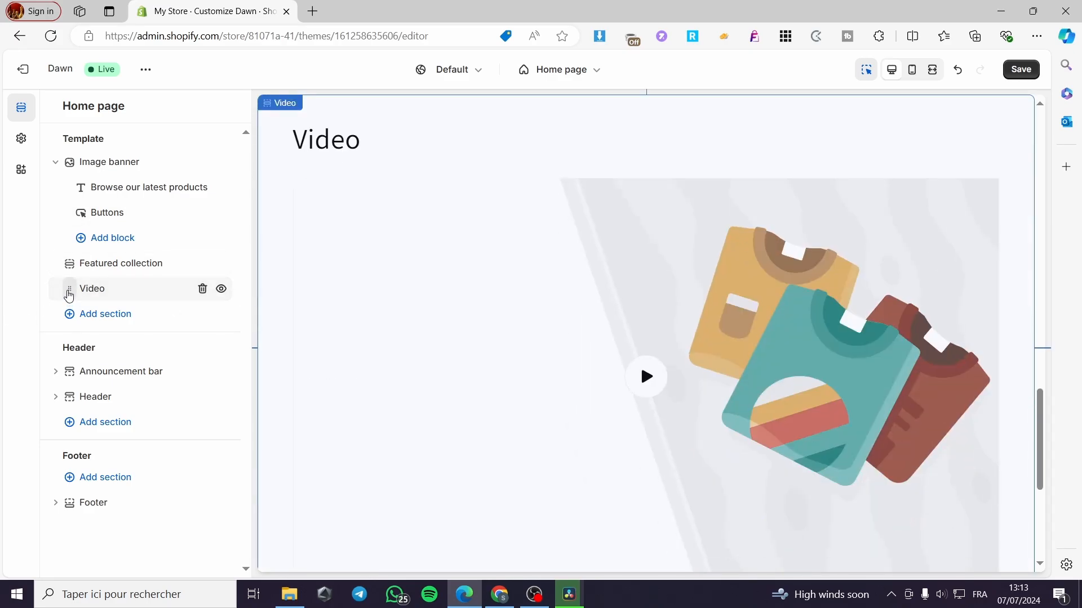
{"action": "left_click_drag", "start_coordinate": [69, 293], "coordinate": [44, 169]}
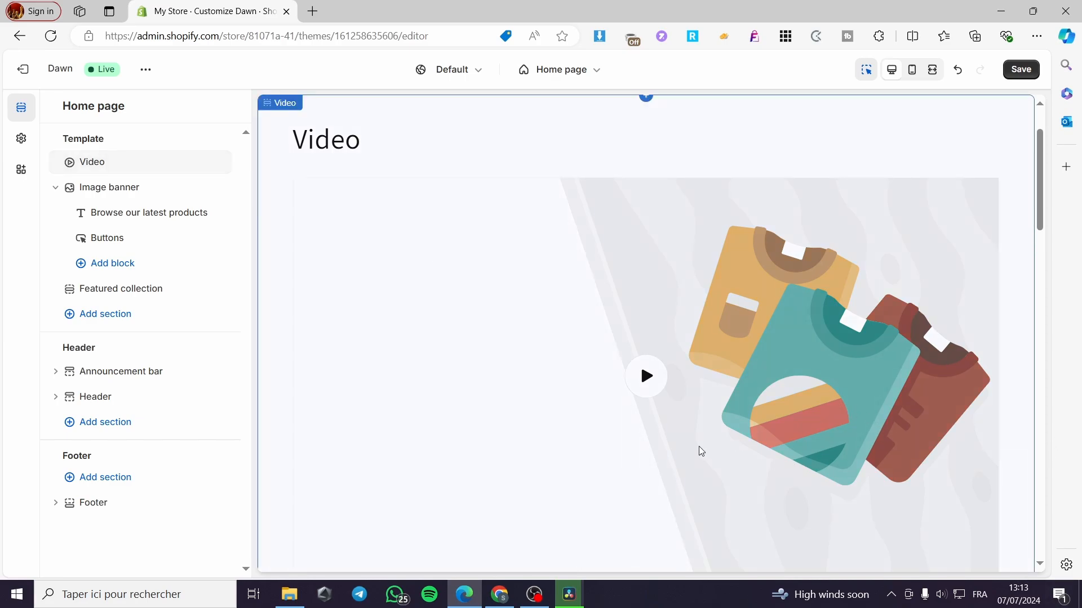
{"action": "scroll", "coordinate": [492, 310], "scroll_direction": "up", "scroll_amount": 2}
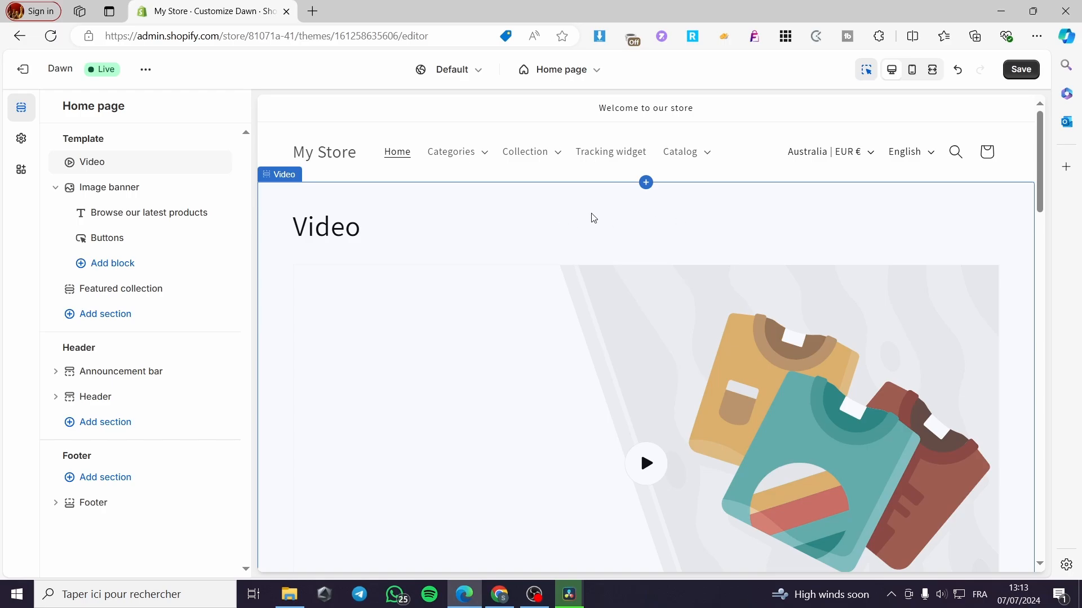
Set the Video section's heading to "Welcome to our Store" and make it bold.
{"action": "left_click", "coordinate": [95, 163]}
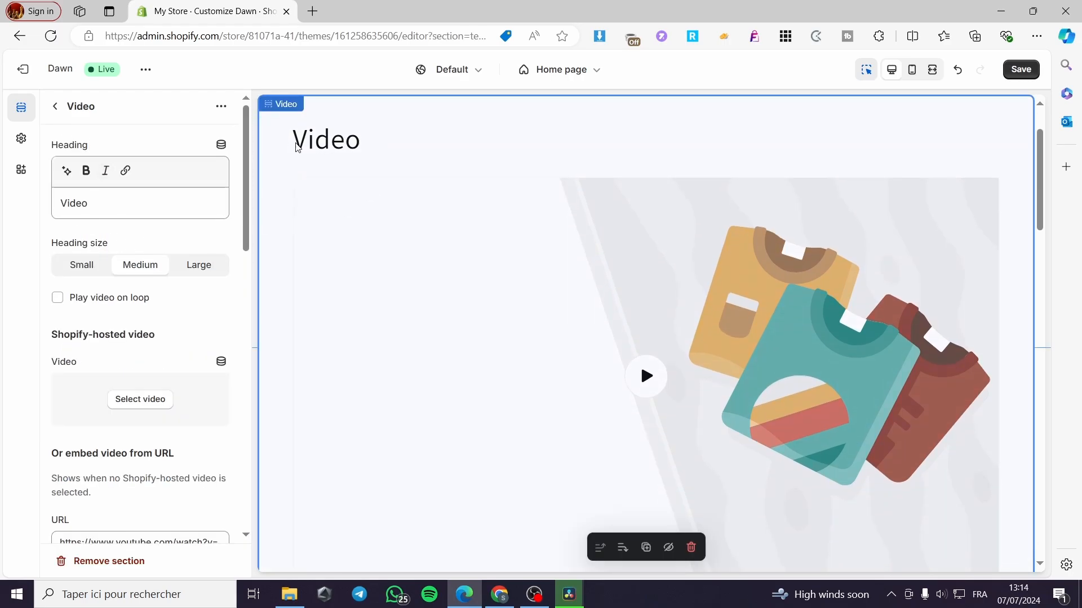
{"action": "left_click_drag", "start_coordinate": [85, 206], "coordinate": [42, 212]}
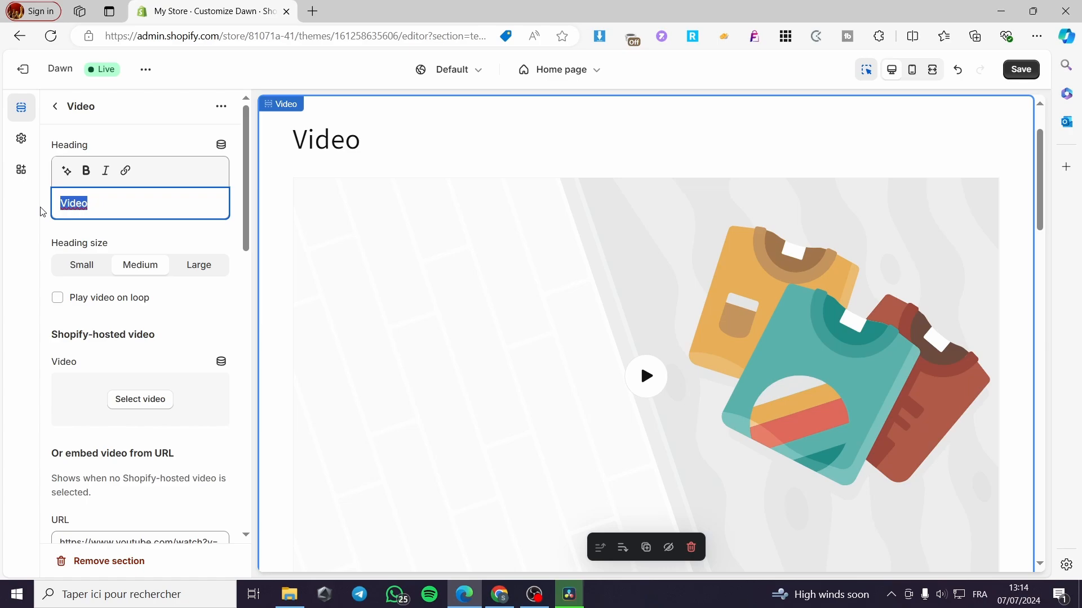
{"action": "type", "text": "We"}
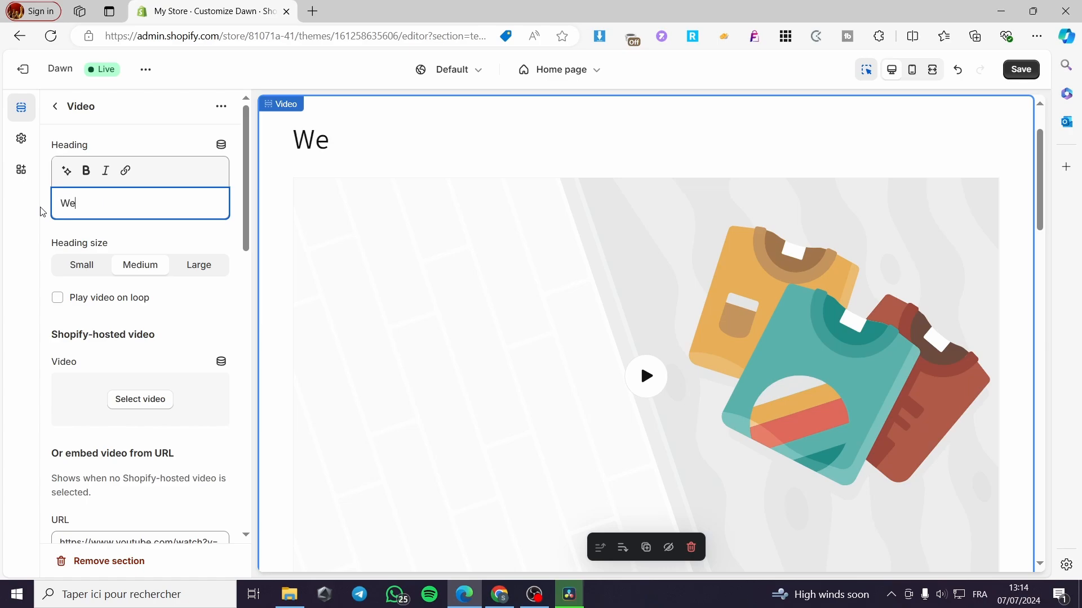
{"action": "type", "text": "lcome to"}
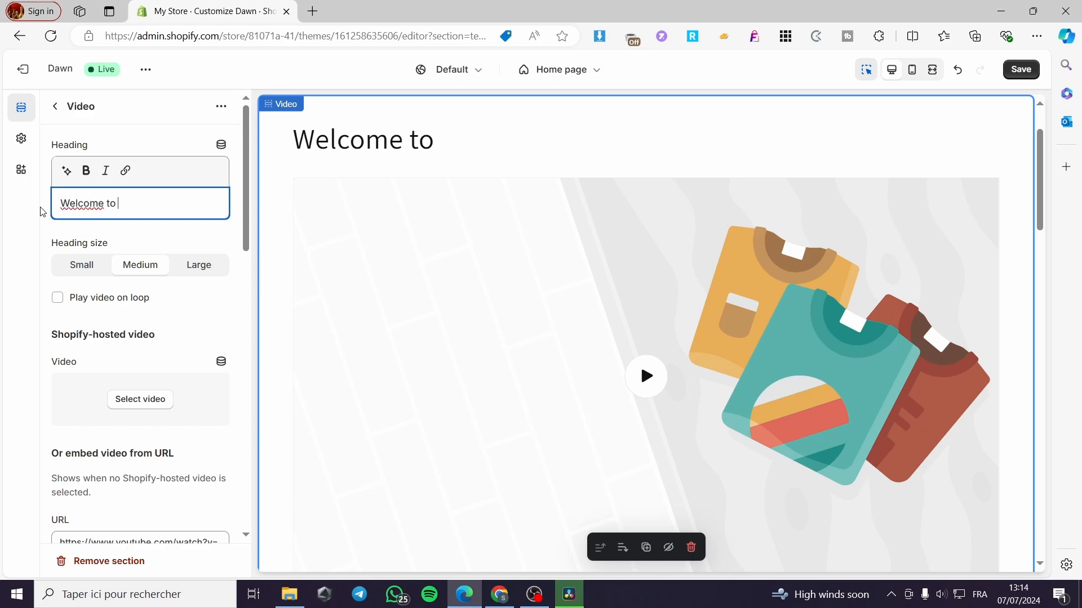
{"action": "type", "text": " our Store"}
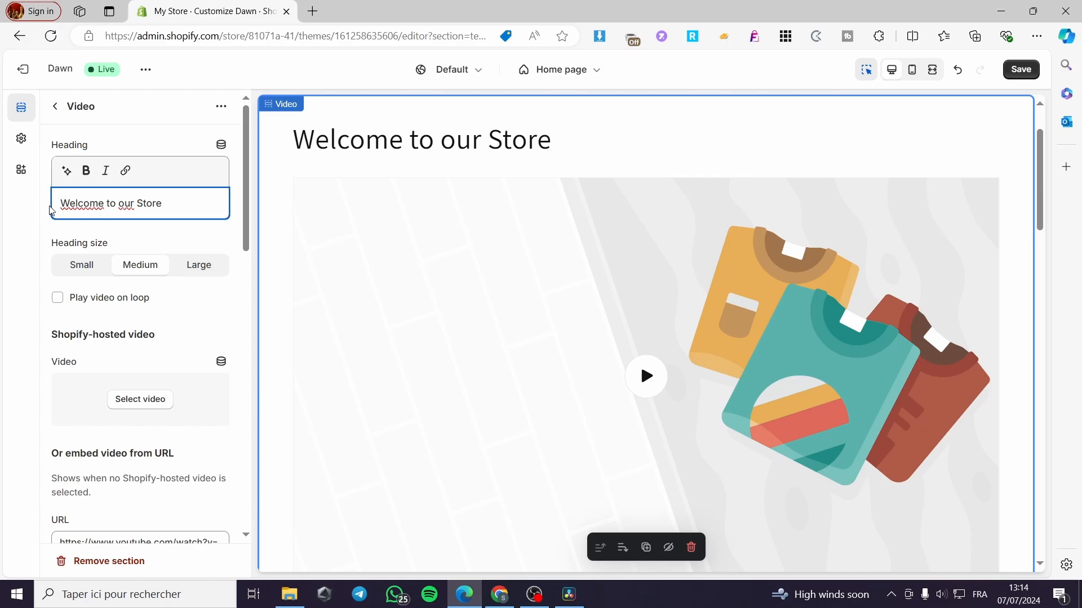
{"action": "left_click_drag", "start_coordinate": [164, 203], "coordinate": [59, 204]}
{"action": "left_click", "coordinate": [87, 170]}
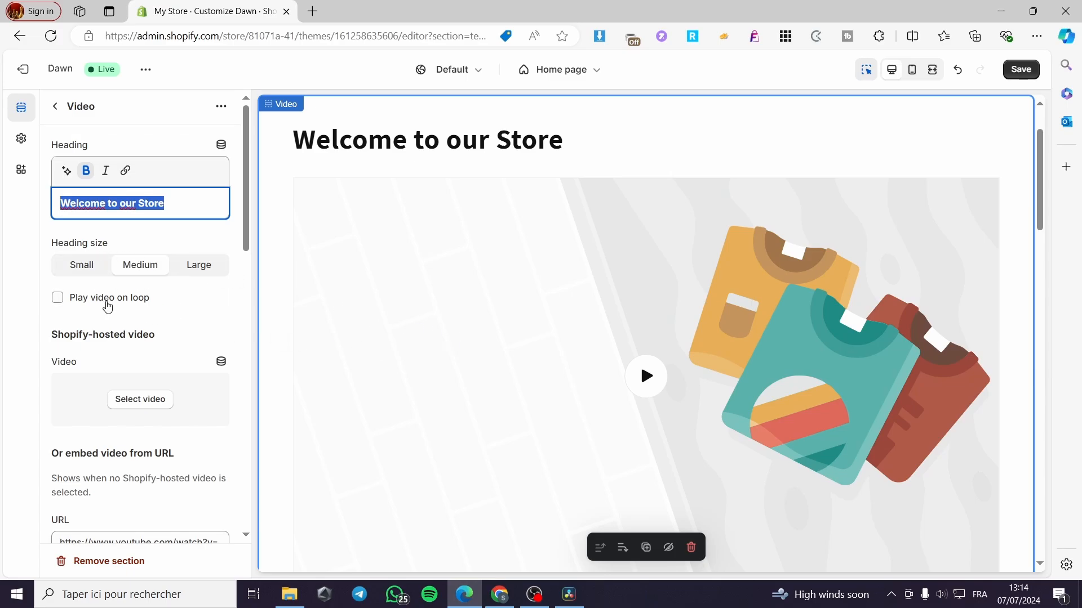
View the store's videos available for the Video section's Shopify-hosted video without choosing one.
{"action": "scroll", "coordinate": [511, 343], "scroll_direction": "down", "scroll_amount": 1}
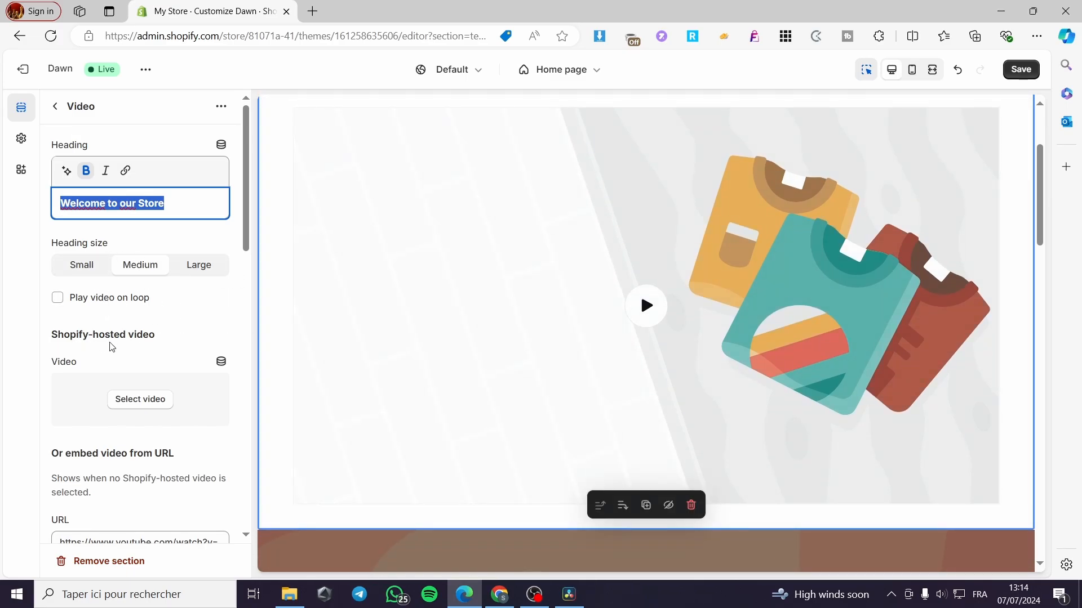
{"action": "left_click", "coordinate": [153, 401]}
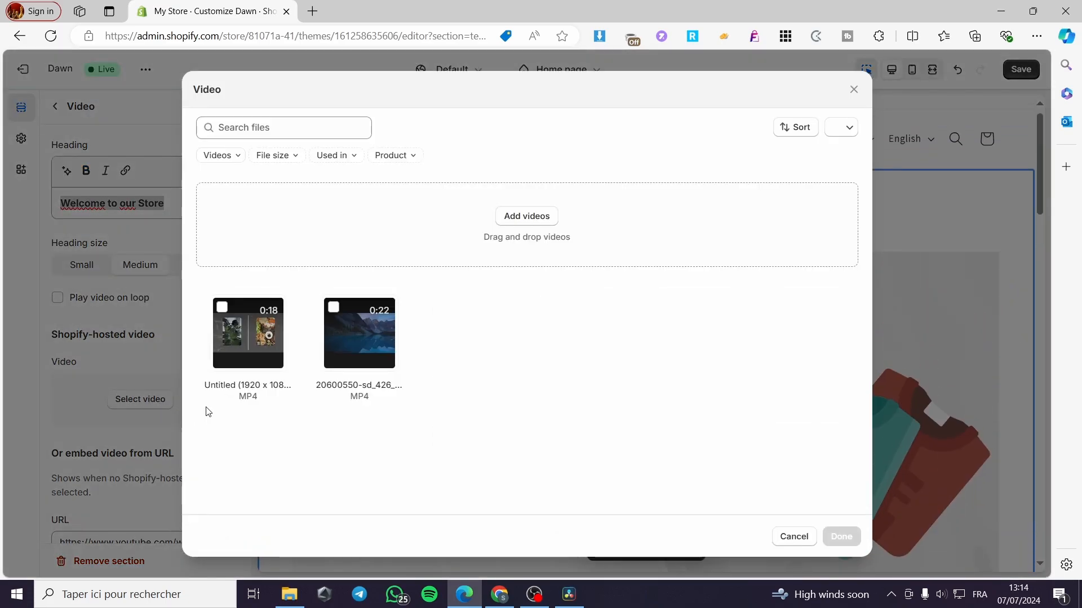
{"action": "left_click", "coordinate": [793, 536]}
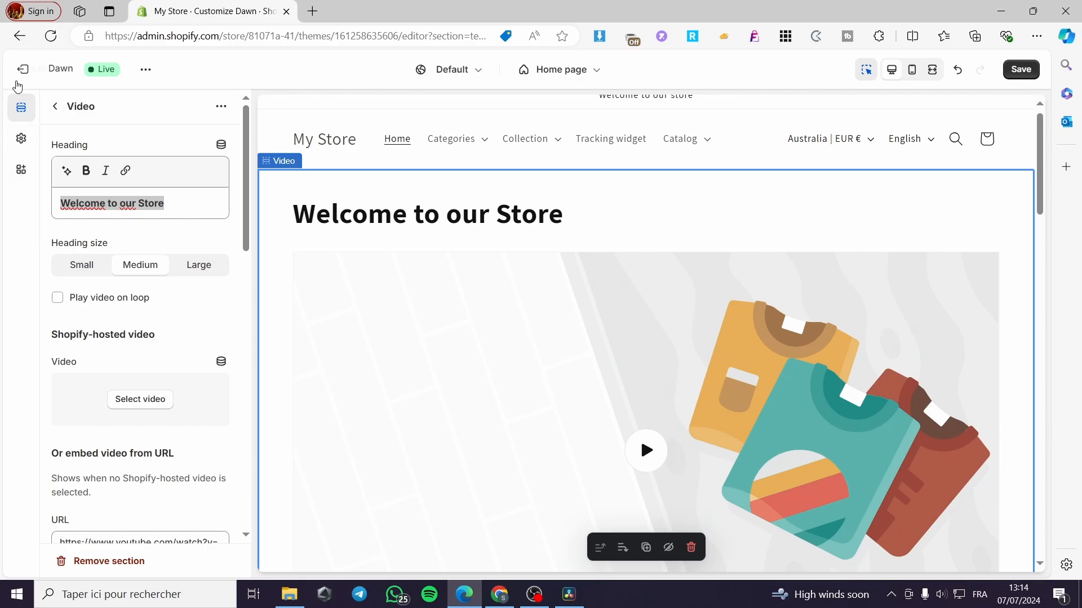
Leave the theme editor without saving and check where files are uploaded on the store's content Files page.
{"action": "left_click", "coordinate": [23, 69]}
{"action": "left_click", "coordinate": [721, 359]}
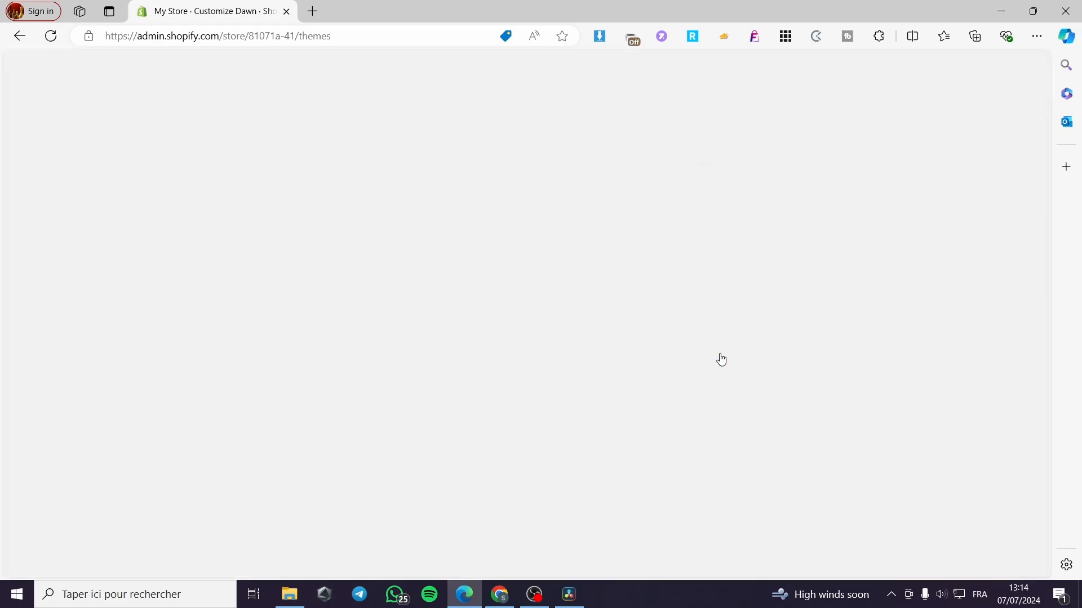
{"action": "left_click", "coordinate": [70, 204]}
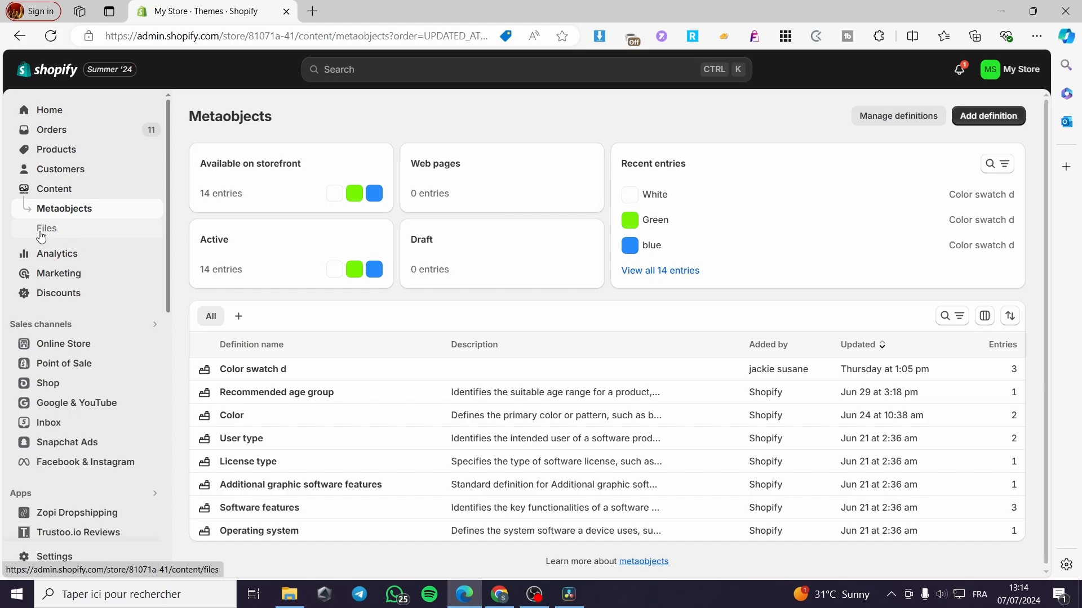
{"action": "left_click", "coordinate": [44, 235]}
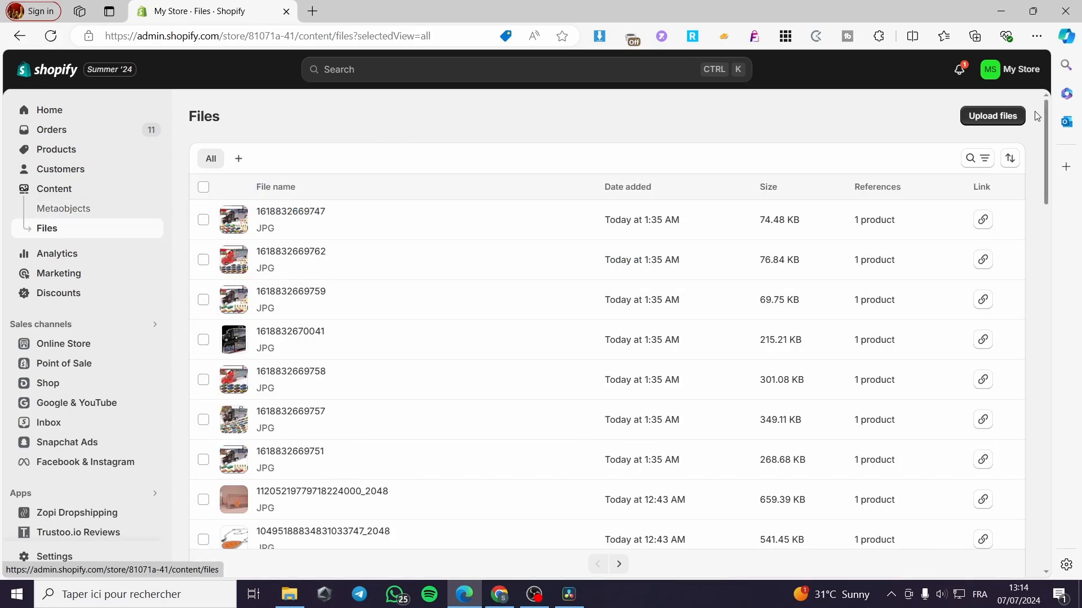
{"action": "left_click", "coordinate": [992, 115]}
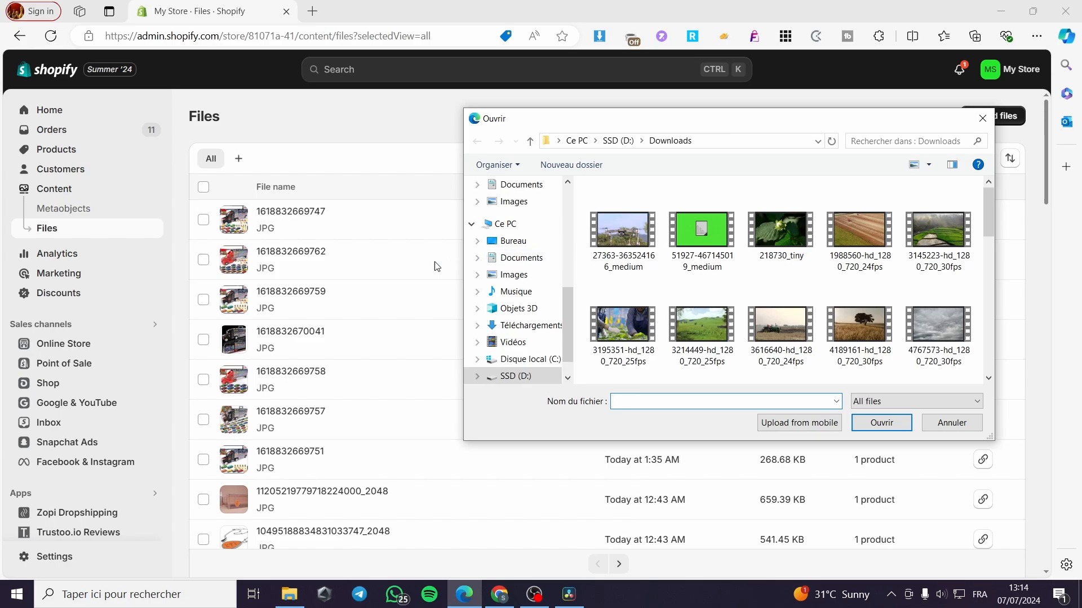
{"action": "left_click", "coordinate": [982, 118]}
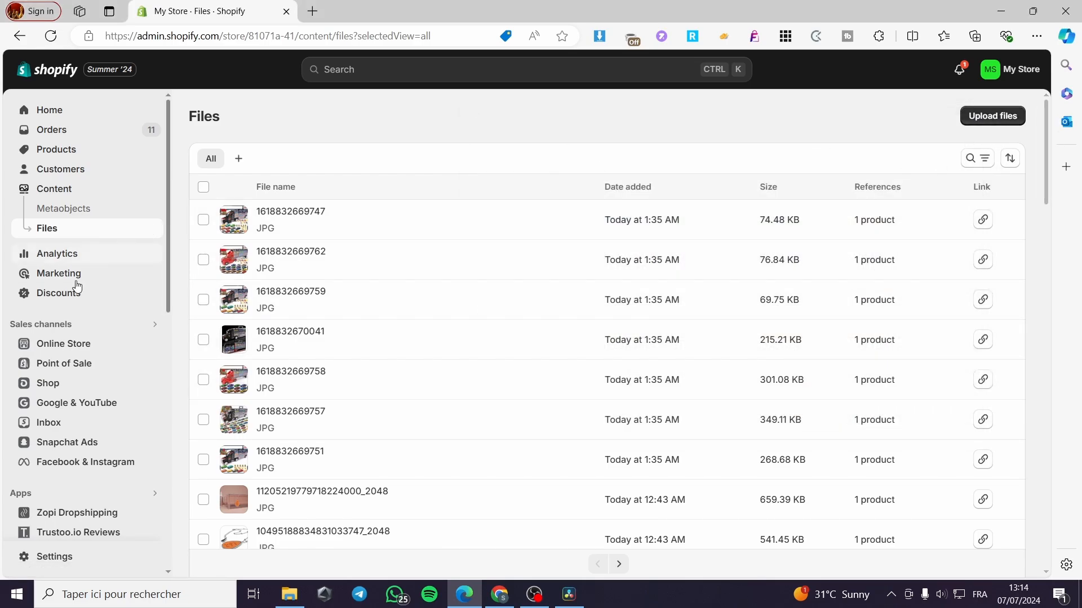
Return to the online store themes, reopen Dawn for customization and look through its home page preview.
{"action": "left_click", "coordinate": [73, 345]}
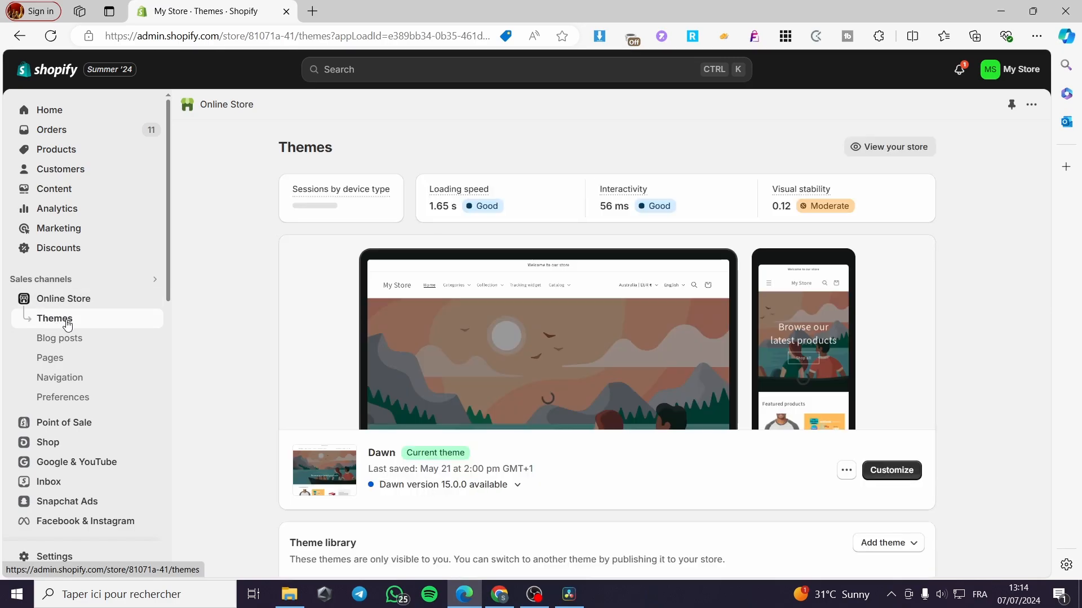
{"action": "left_click", "coordinate": [905, 474]}
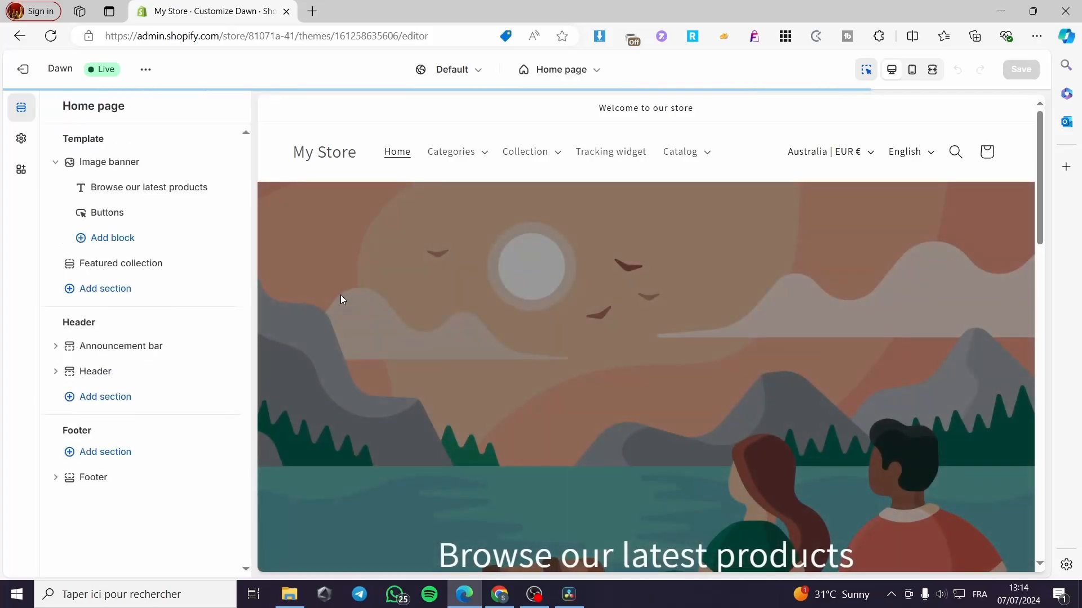
{"action": "scroll", "coordinate": [650, 381], "scroll_direction": "down", "scroll_amount": 6}
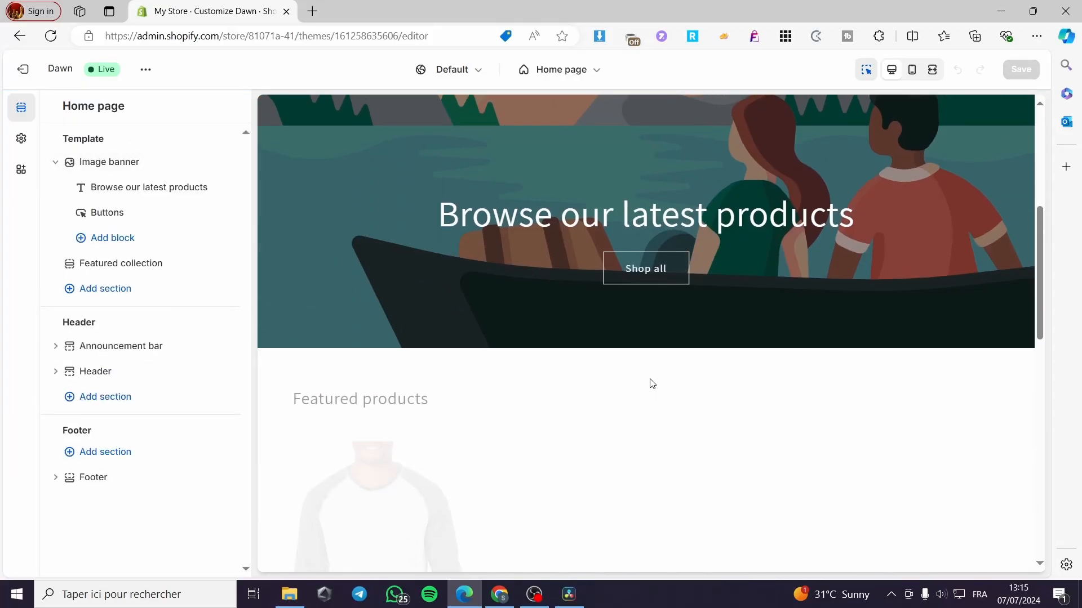
{"action": "scroll", "coordinate": [380, 408], "scroll_direction": "up", "scroll_amount": 6}
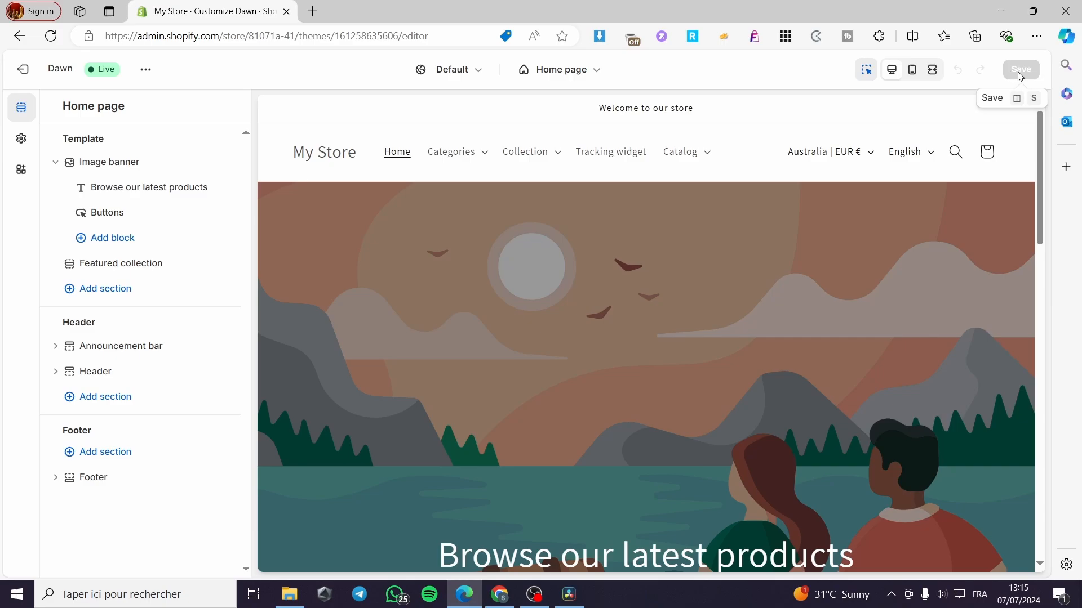
Add a Multicolumn section to the home page template.
{"action": "left_click", "coordinate": [98, 295]}
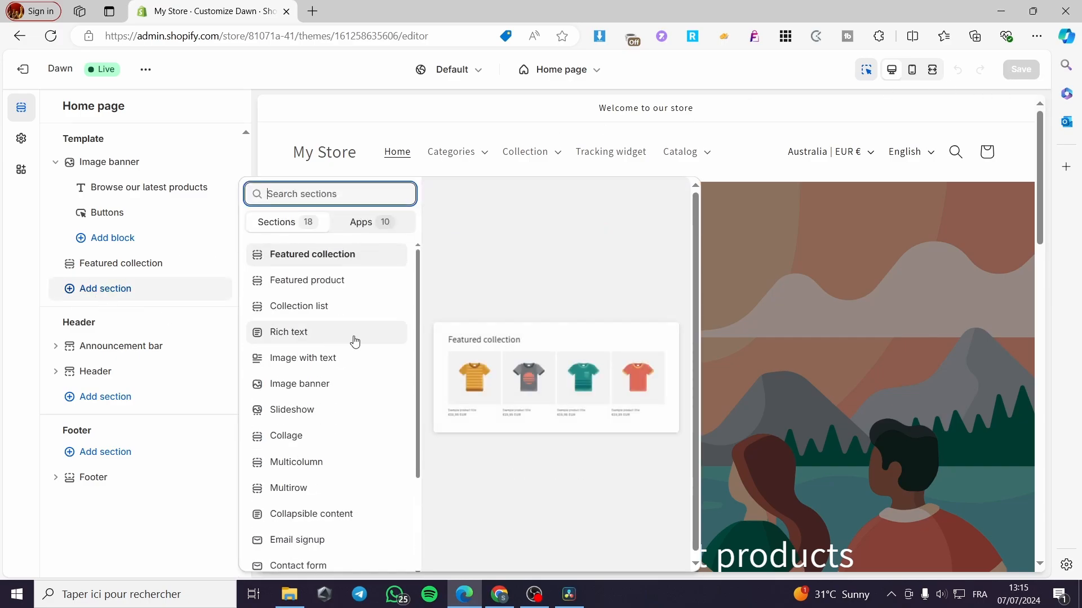
{"action": "scroll", "coordinate": [360, 378], "scroll_direction": "down", "scroll_amount": 2}
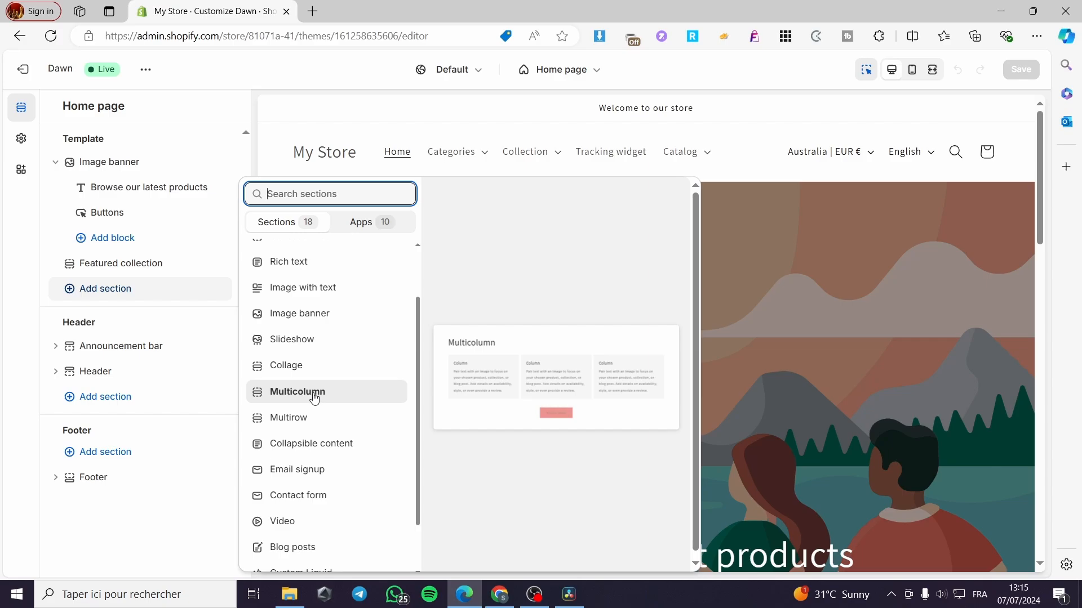
{"action": "left_click", "coordinate": [350, 401]}
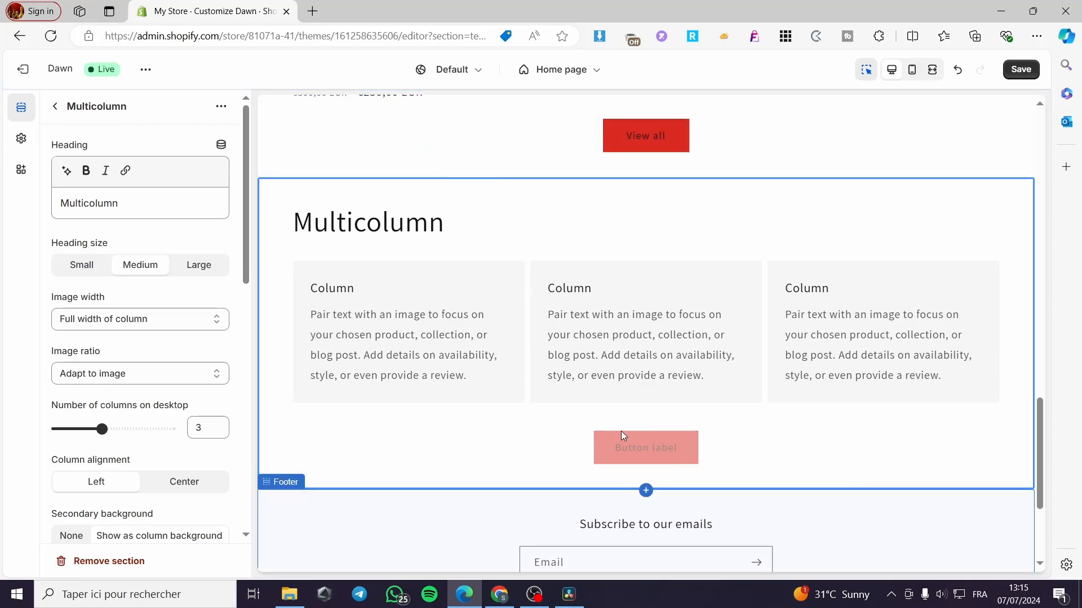
{"action": "scroll", "coordinate": [314, 342], "scroll_direction": "up", "scroll_amount": 3}
{"action": "scroll", "coordinate": [366, 388], "scroll_direction": "down", "scroll_amount": 3}
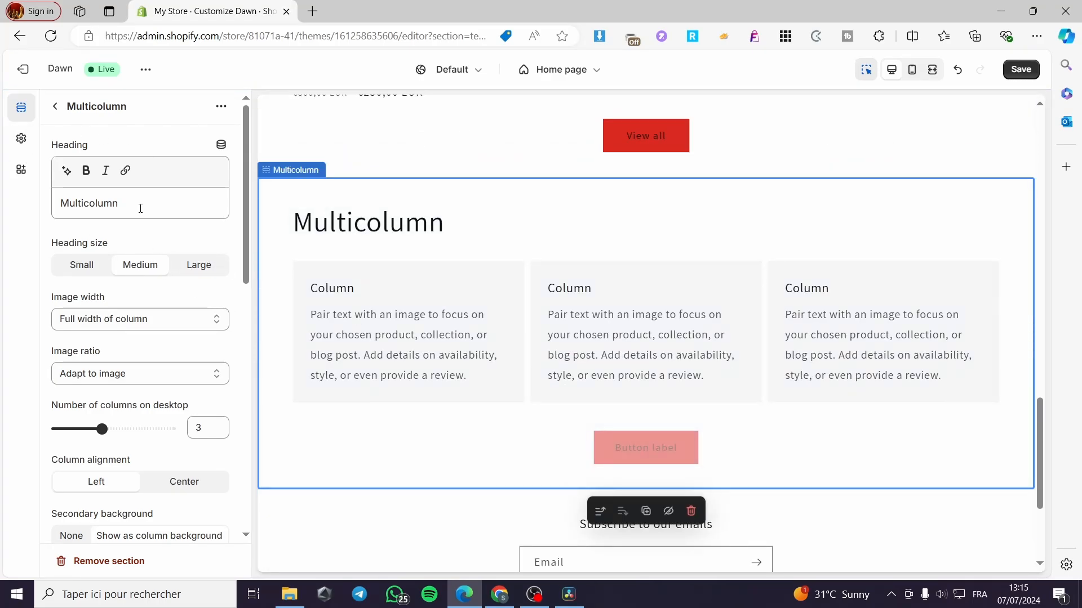
Set the Multicolumn section's heading to "Tesitmonials".
{"action": "left_click_drag", "start_coordinate": [137, 204], "coordinate": [32, 210]}
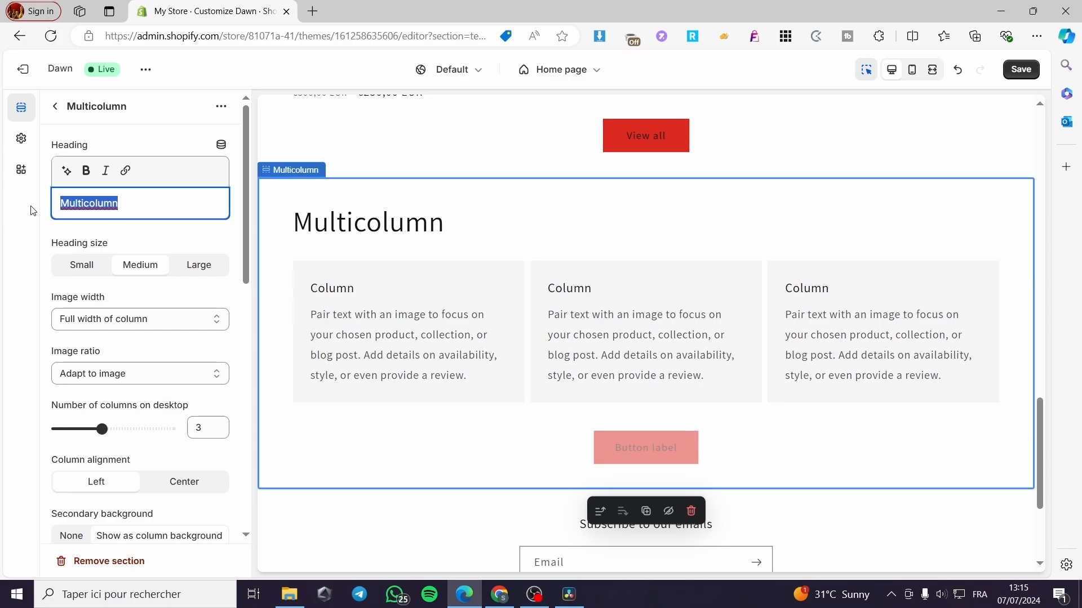
{"action": "type", "text": "Tes"}
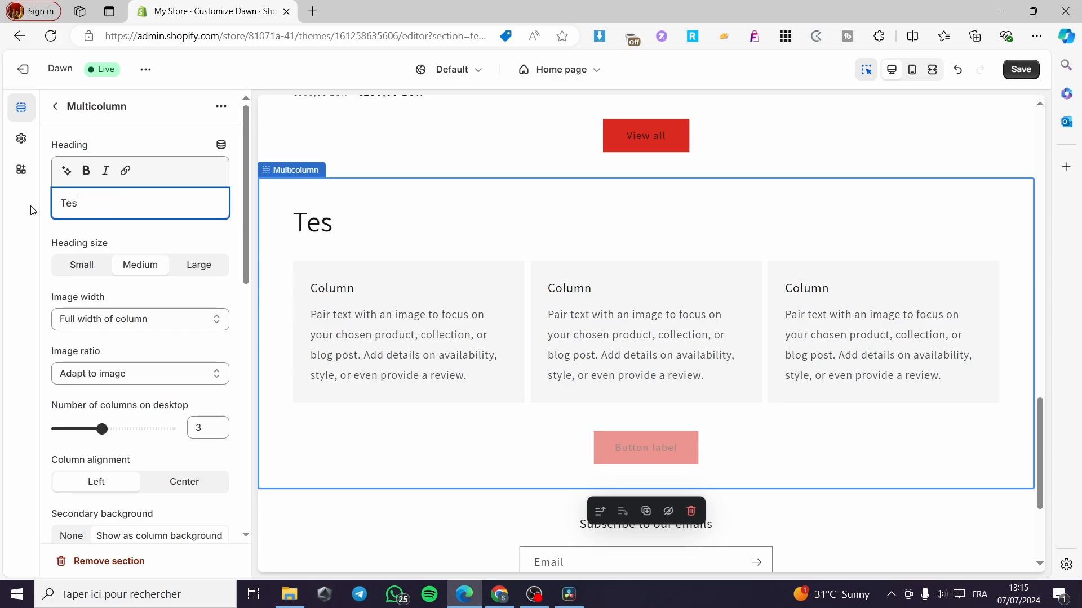
{"action": "type", "text": "itmonials"}
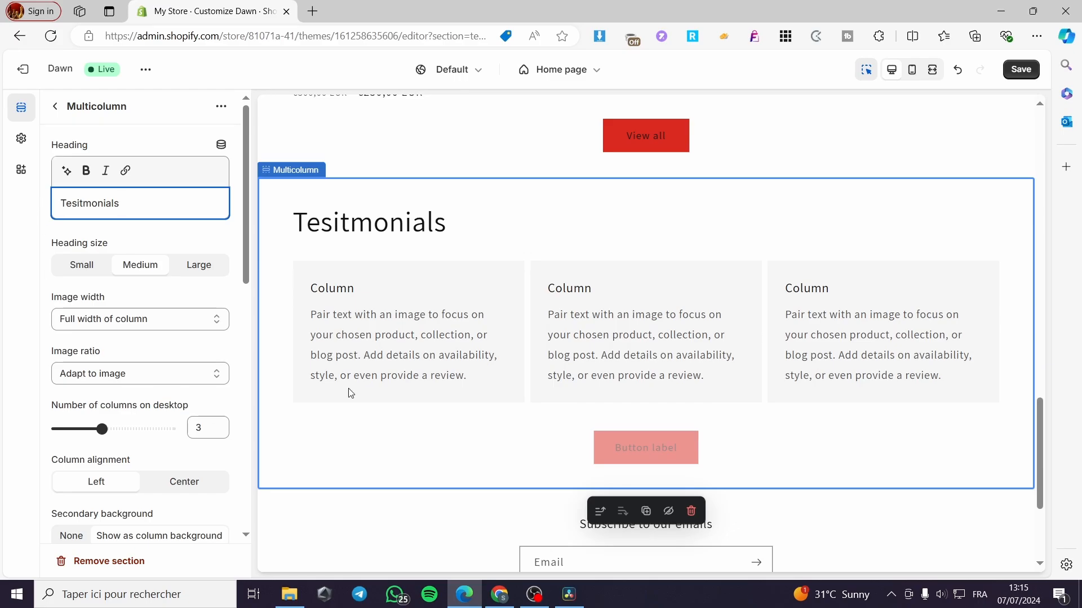
{"action": "left_click", "coordinate": [372, 337]}
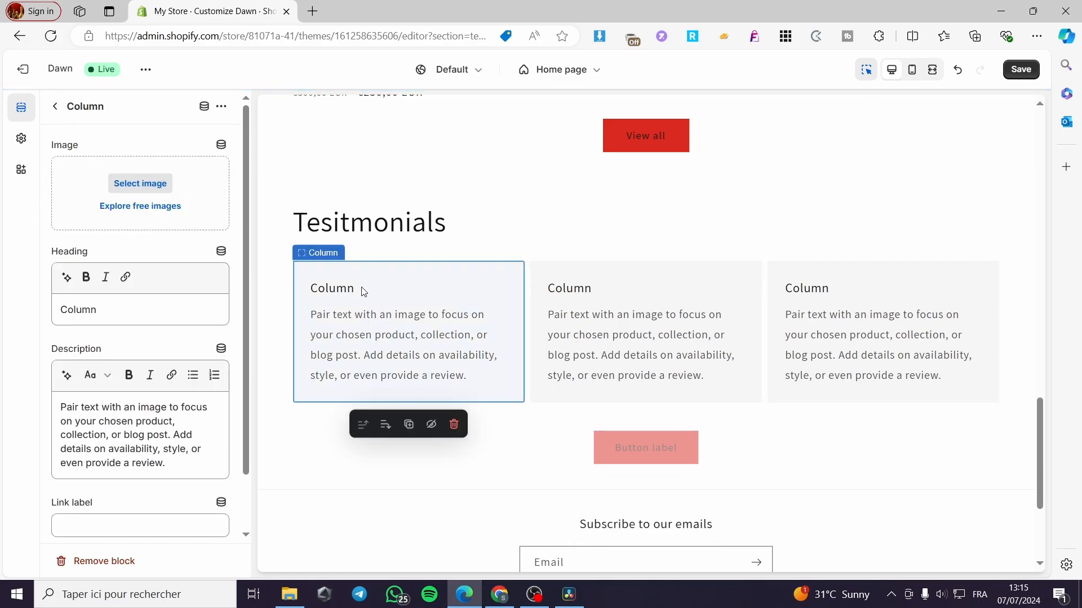
{"action": "left_click", "coordinate": [147, 187]}
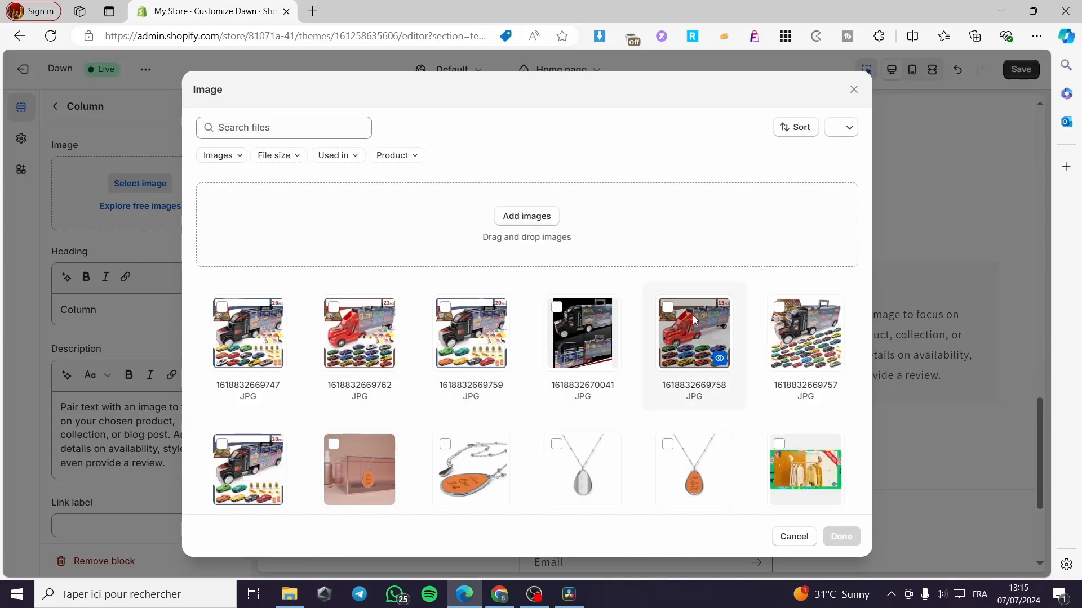
{"action": "left_click", "coordinate": [671, 443]}
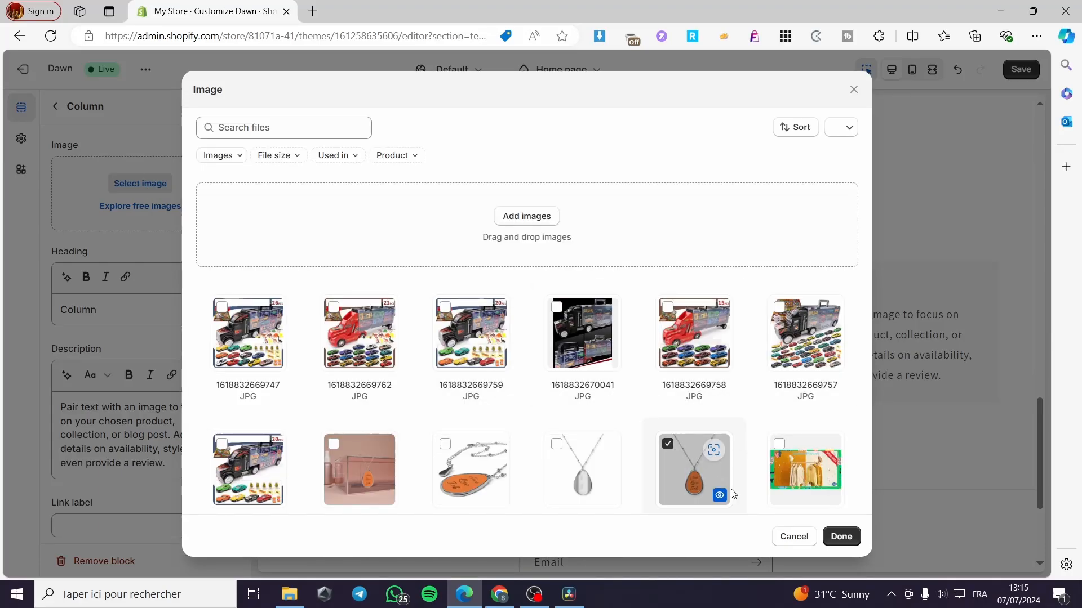
{"action": "left_click", "coordinate": [841, 536]}
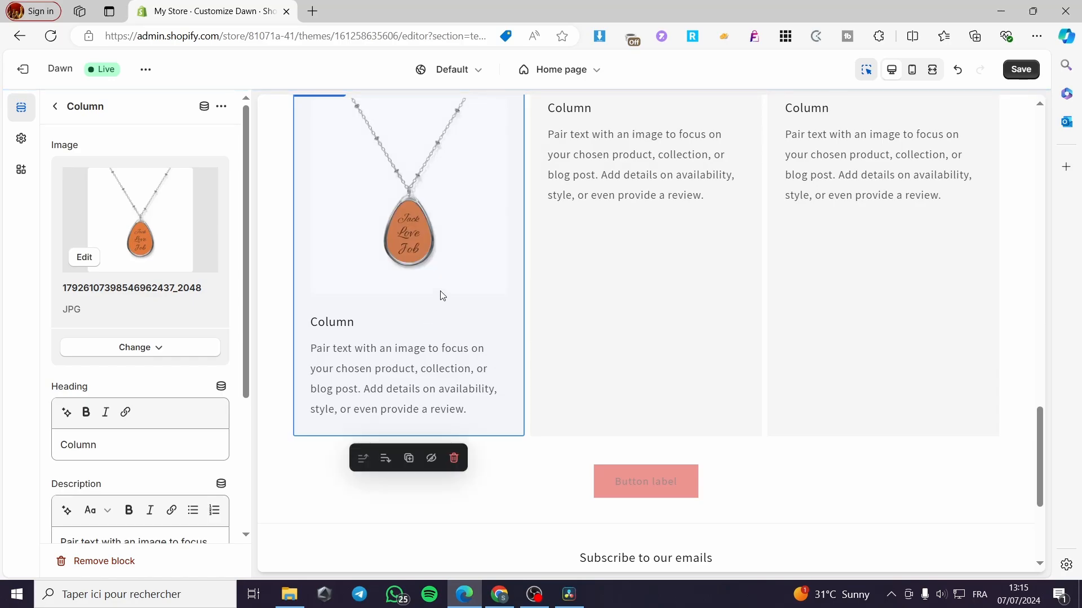
Change the Multicolumn section's heading to "Best Sellers".
{"action": "scroll", "coordinate": [469, 338], "scroll_direction": "up", "scroll_amount": 4}
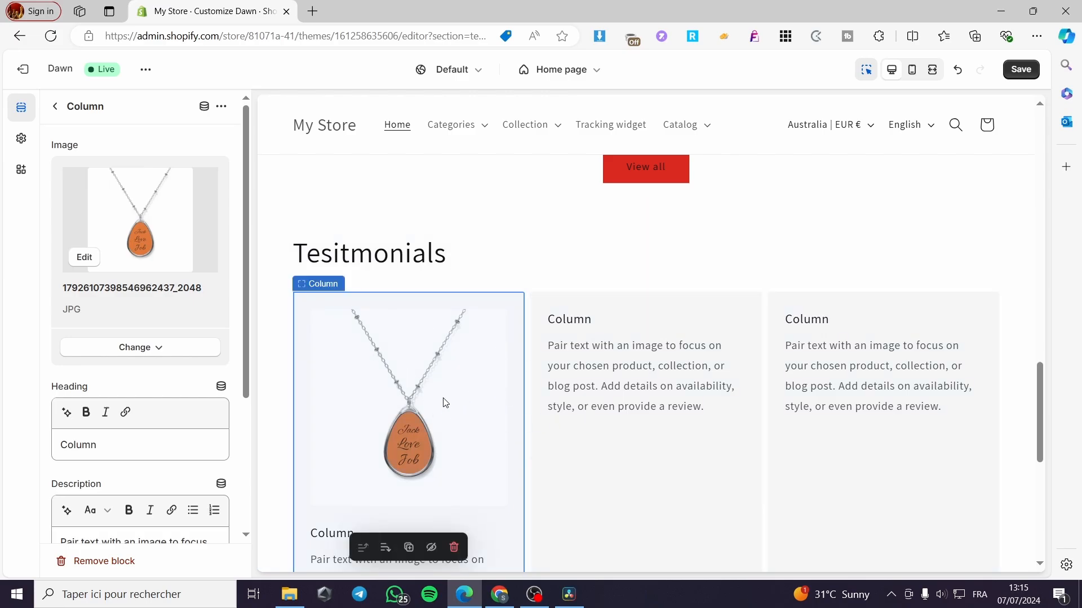
{"action": "left_click", "coordinate": [465, 257]}
{"action": "left_click_drag", "start_coordinate": [121, 202], "coordinate": [31, 204]}
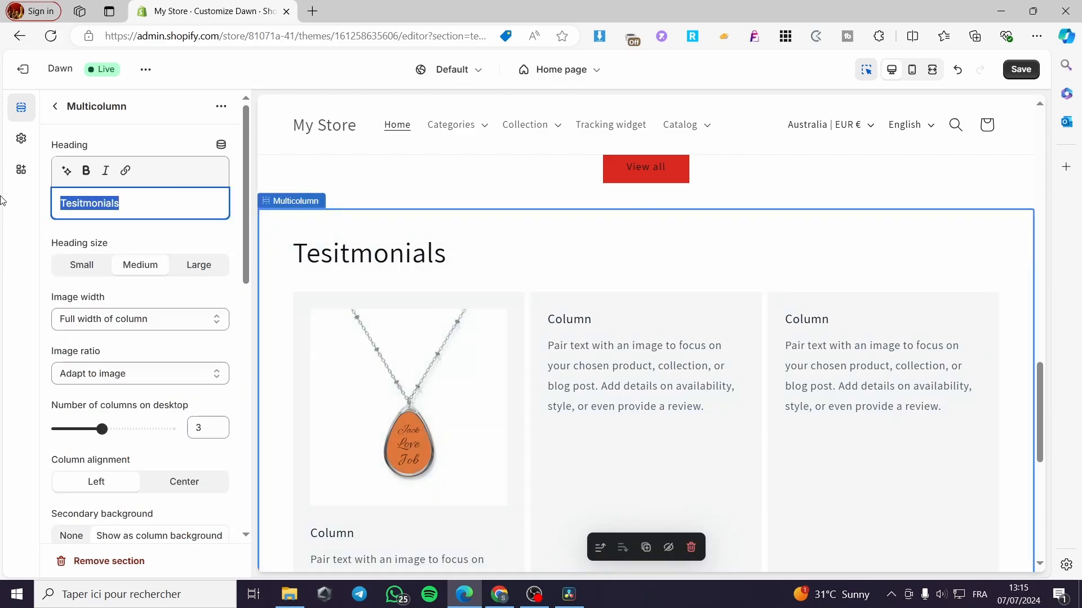
{"action": "type", "text": "B"}
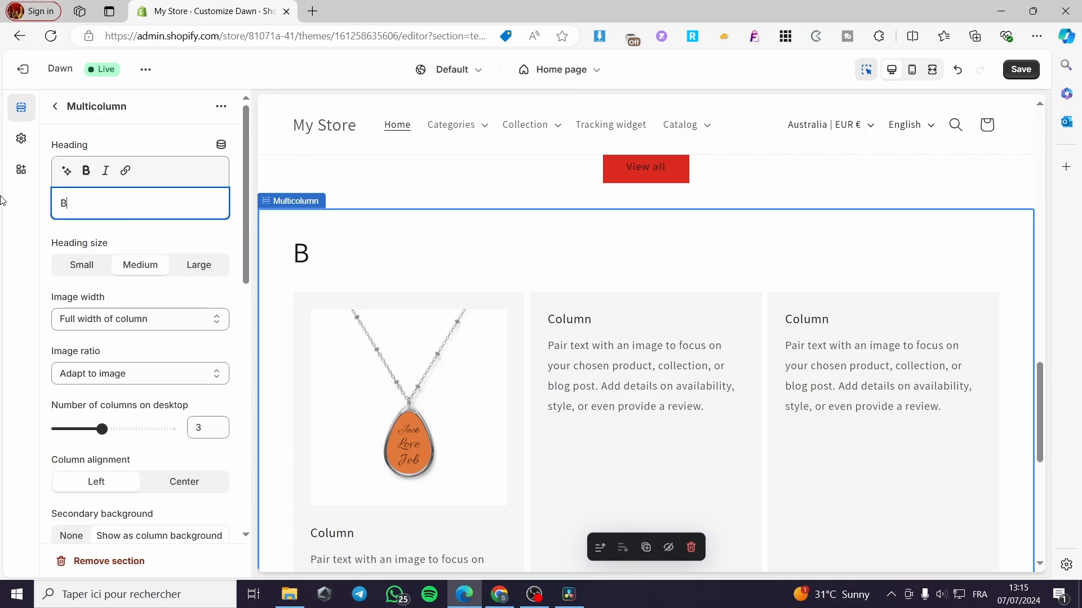
{"action": "type", "text": "est sellers"}
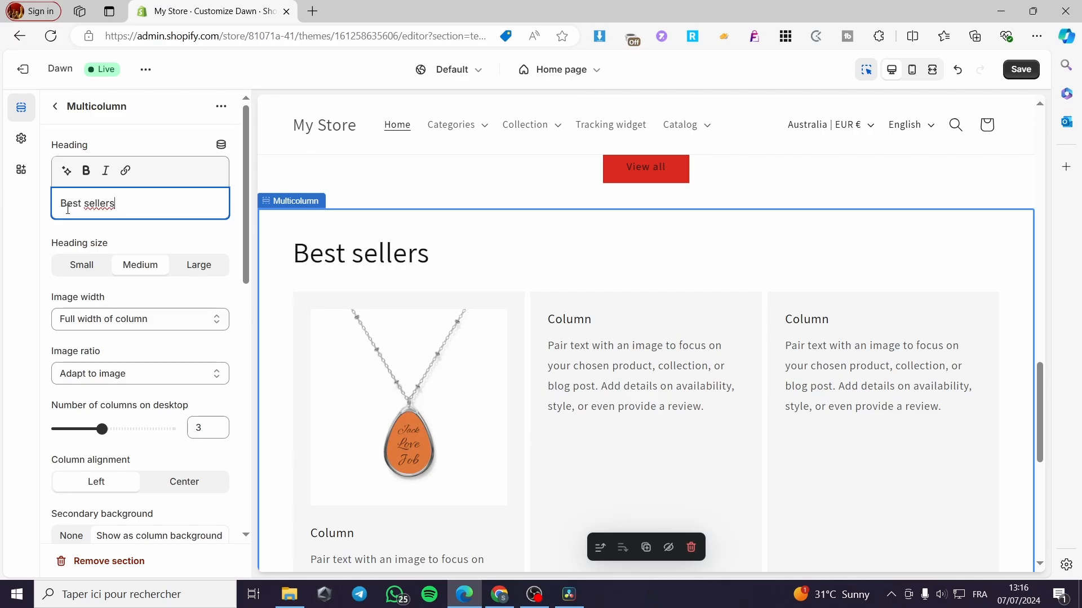
{"action": "type", "text": "SD"}
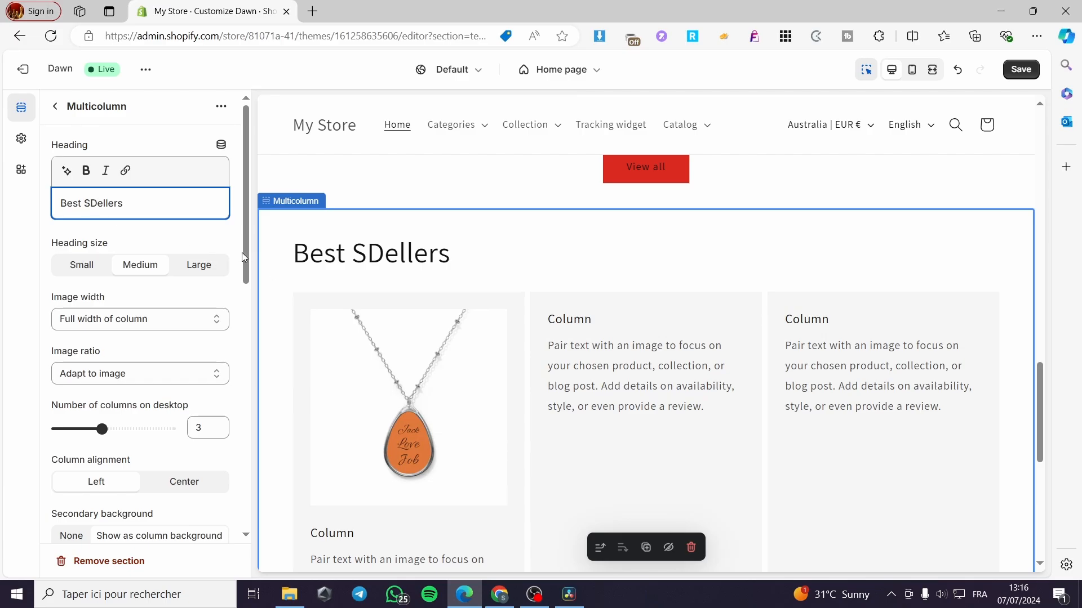
{"action": "key", "text": "BackSpace"}
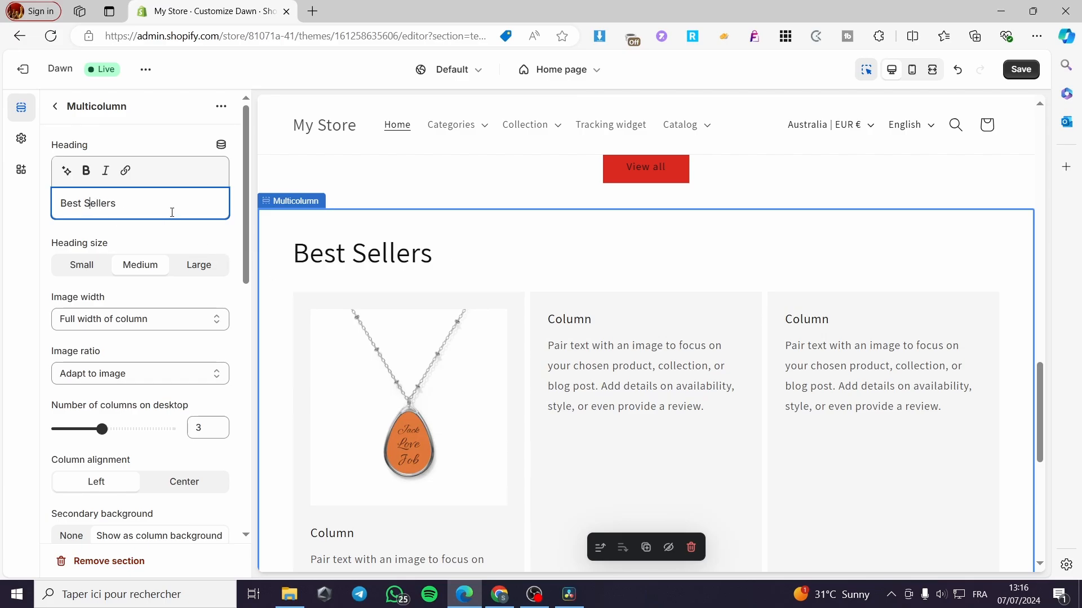
Set the heading of the first column, with the pendant necklace image, to "Cool chain".
{"action": "left_click", "coordinate": [507, 272]}
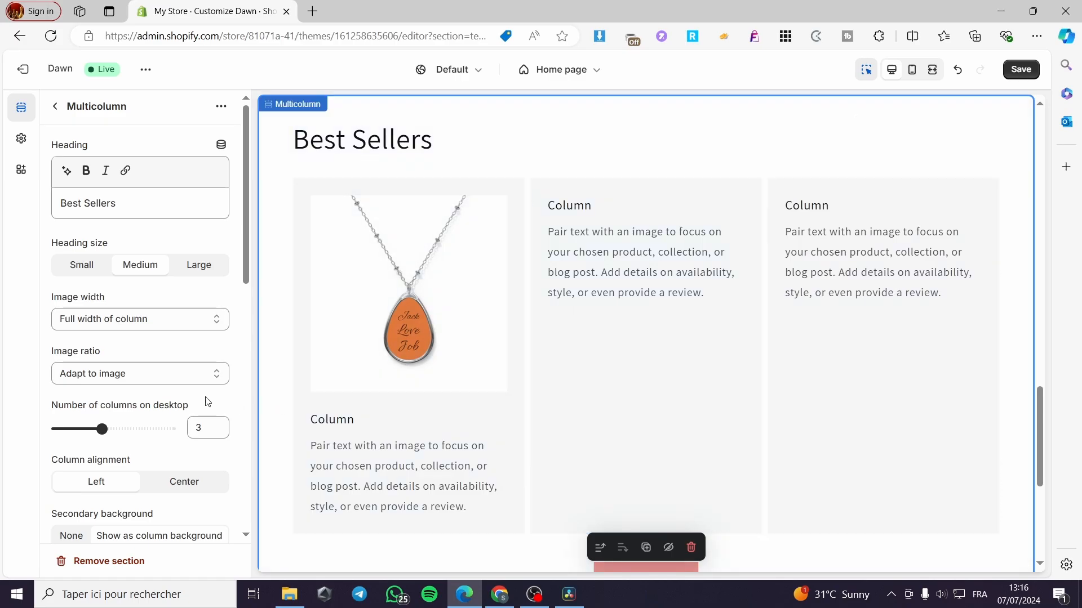
{"action": "scroll", "coordinate": [112, 353], "scroll_direction": "down", "scroll_amount": 5}
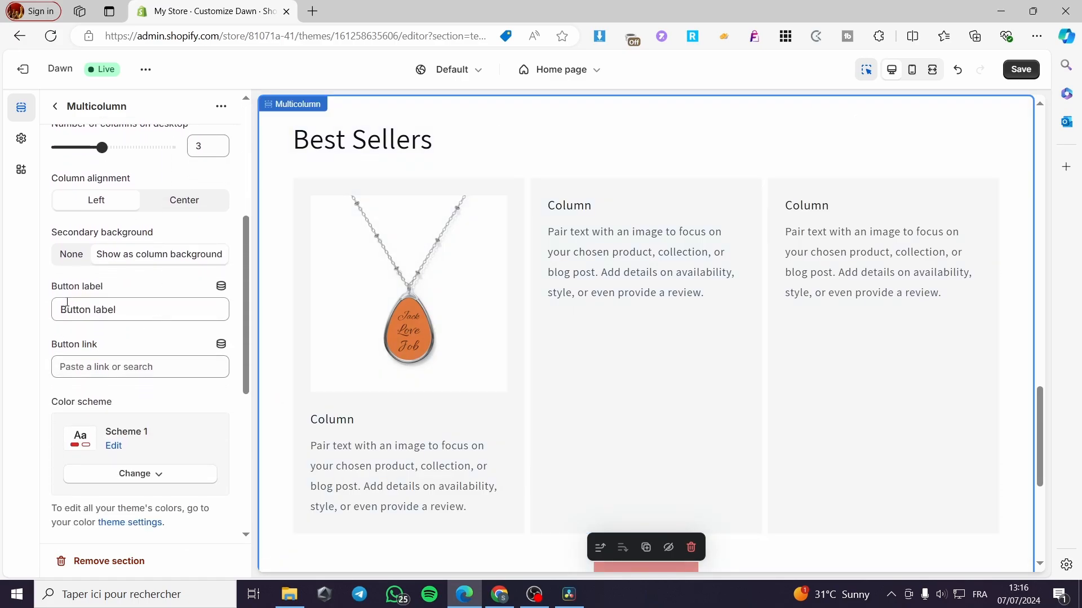
{"action": "scroll", "coordinate": [101, 345], "scroll_direction": "down", "scroll_amount": 1}
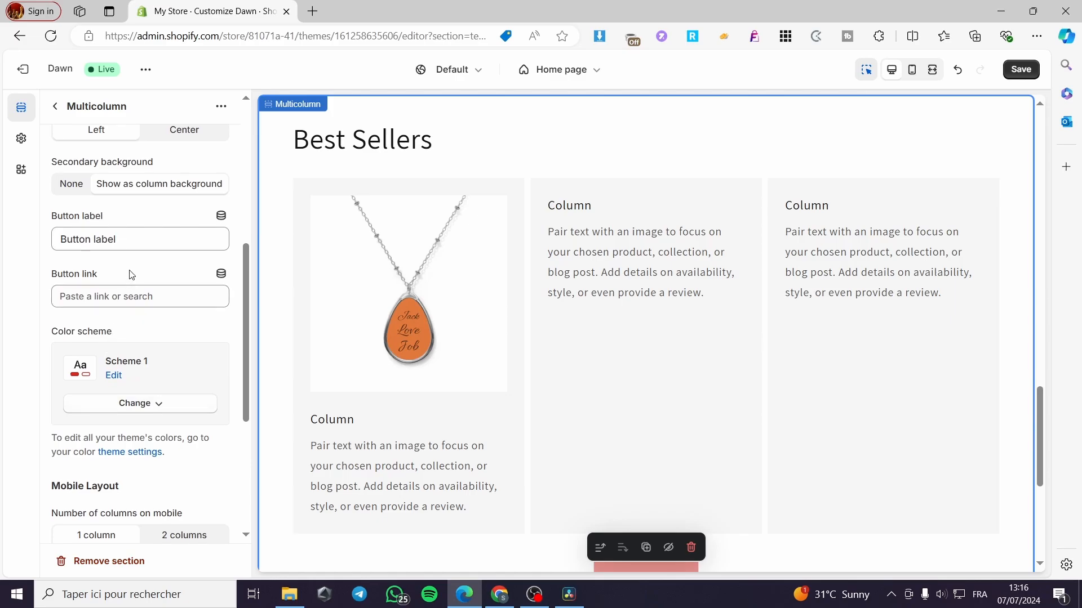
{"action": "scroll", "coordinate": [133, 276], "scroll_direction": "down", "scroll_amount": 4}
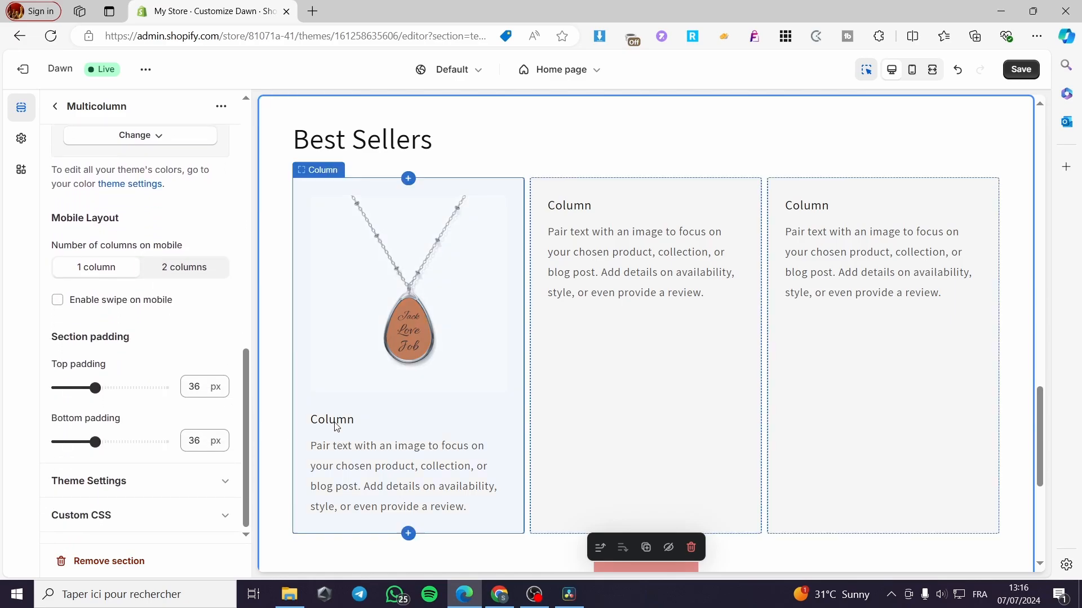
{"action": "left_click", "coordinate": [344, 445]}
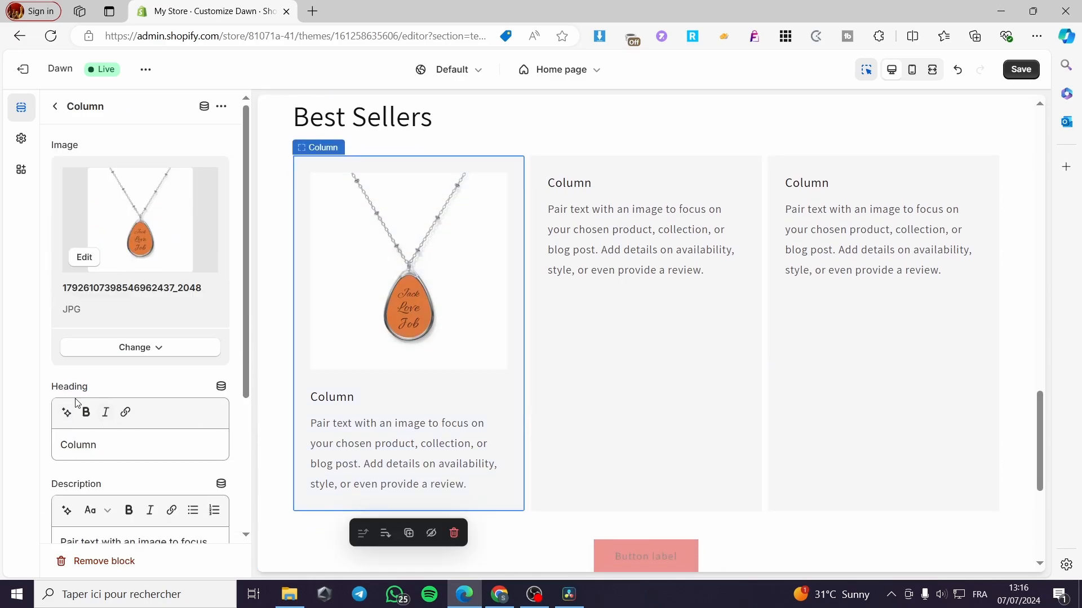
{"action": "double_click", "coordinate": [76, 445]}
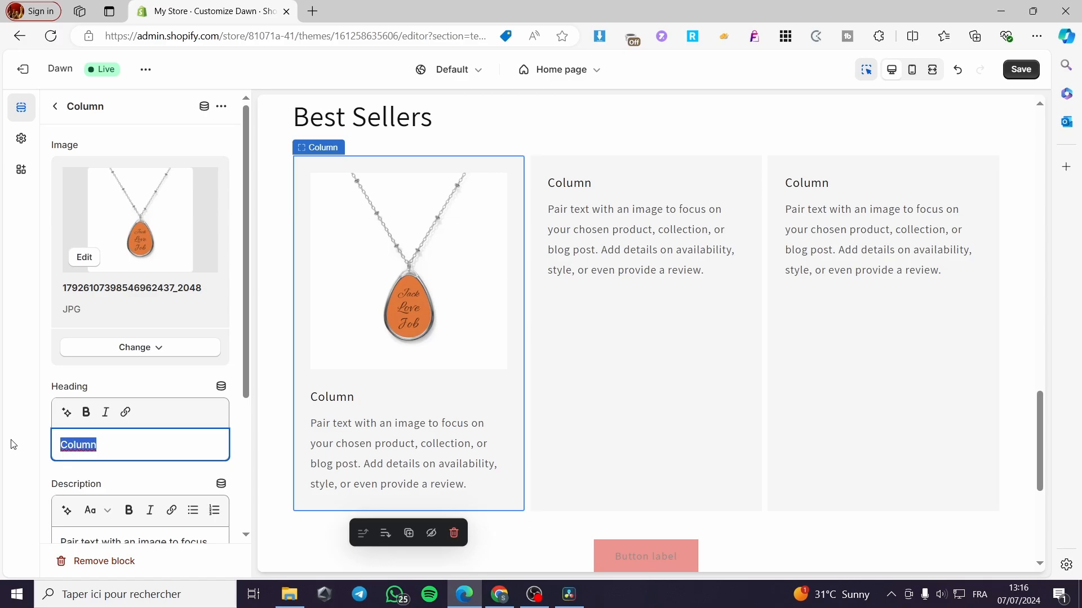
{"action": "type", "text": "Cool ch"}
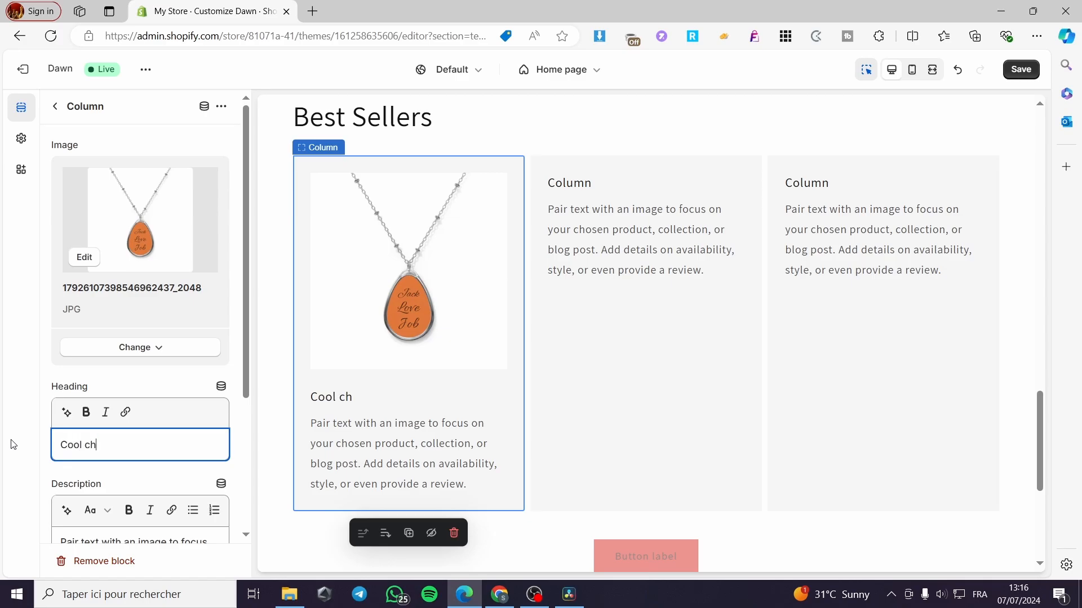
{"action": "type", "text": "an"}
Replace the first column's placeholder description with "cool chain on sale".
{"action": "scroll", "coordinate": [136, 479], "scroll_direction": "down", "scroll_amount": 3}
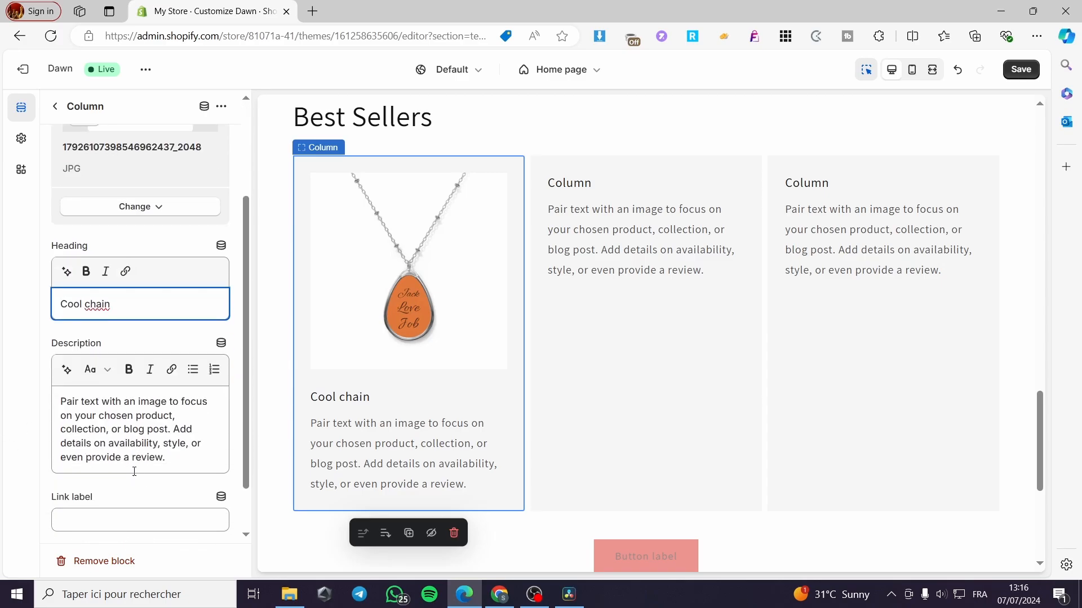
{"action": "left_click_drag", "start_coordinate": [213, 462], "coordinate": [24, 398]}
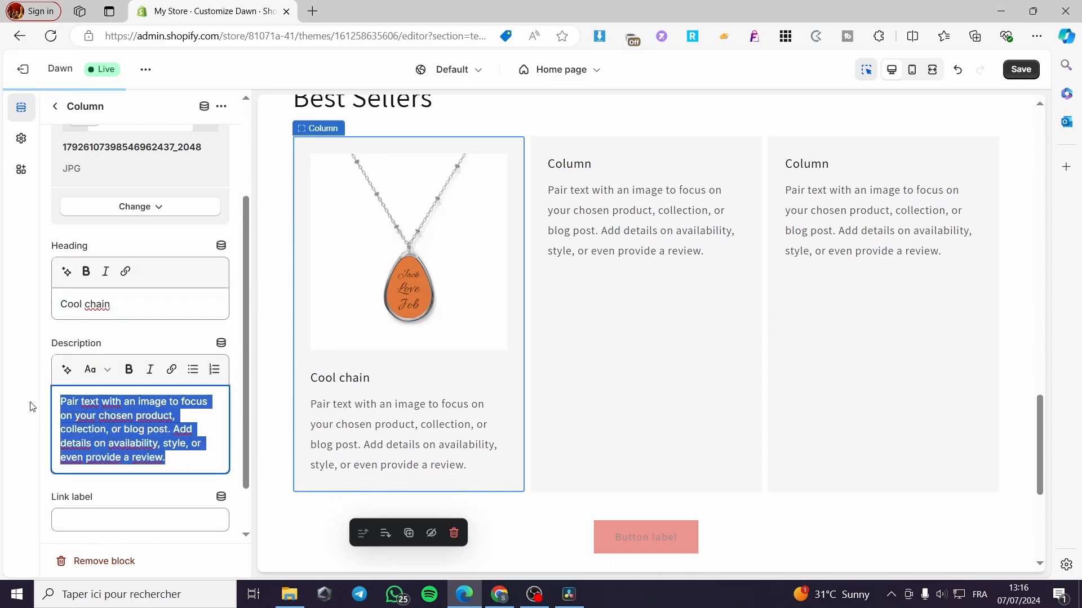
{"action": "key", "text": "BackSpace"}
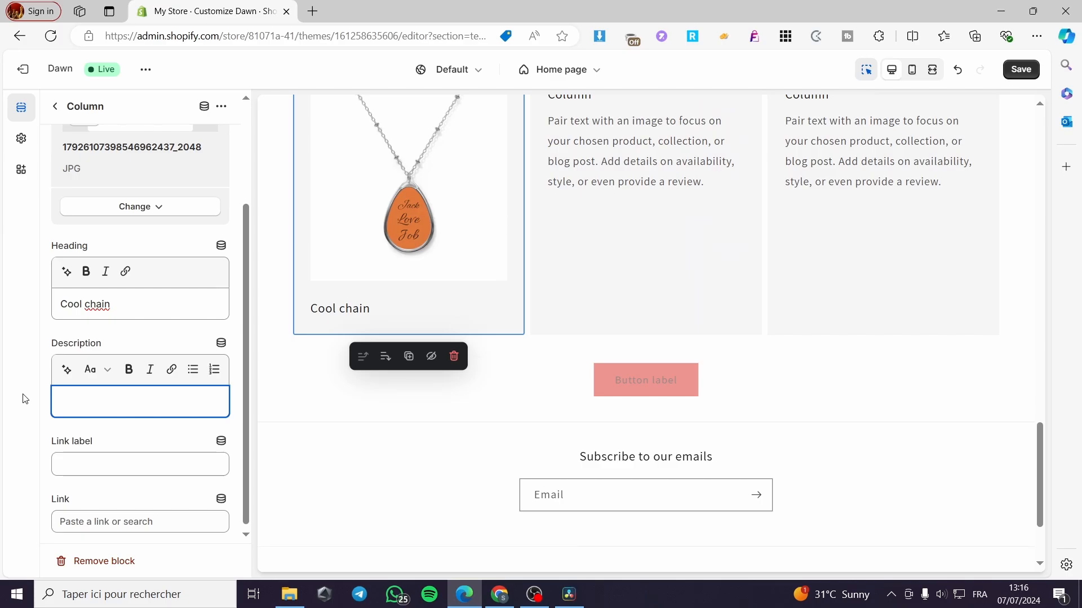
{"action": "type", "text": "cii"}
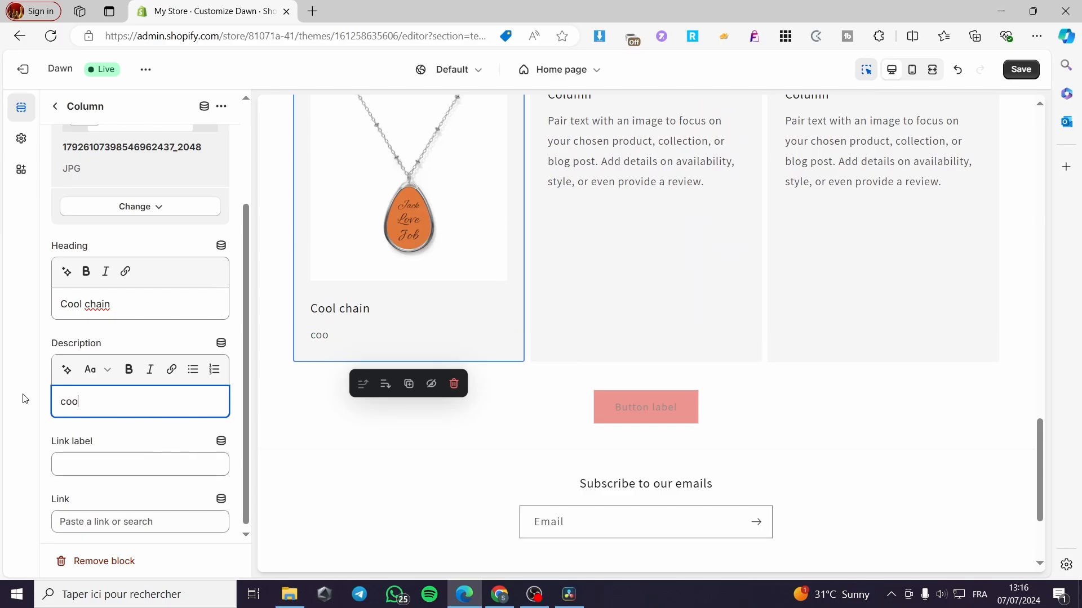
{"action": "type", "text": "ml"}
{"action": "type", "text": "n sale"}
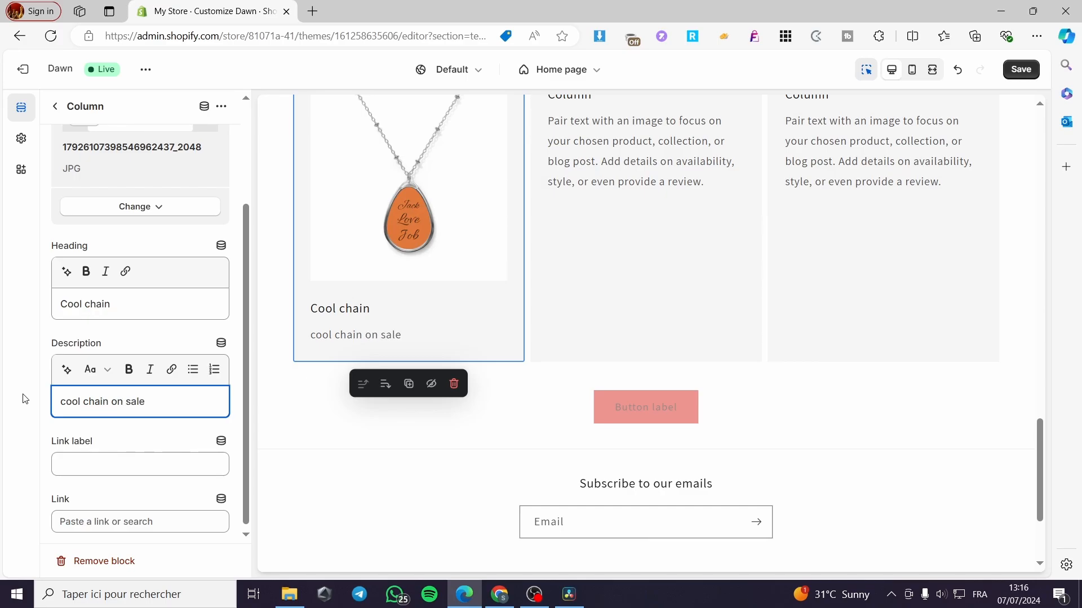
Link the "Cool chain" column to the Oval Necklace product and return to the home page's section list.
{"action": "left_click", "coordinate": [124, 472]}
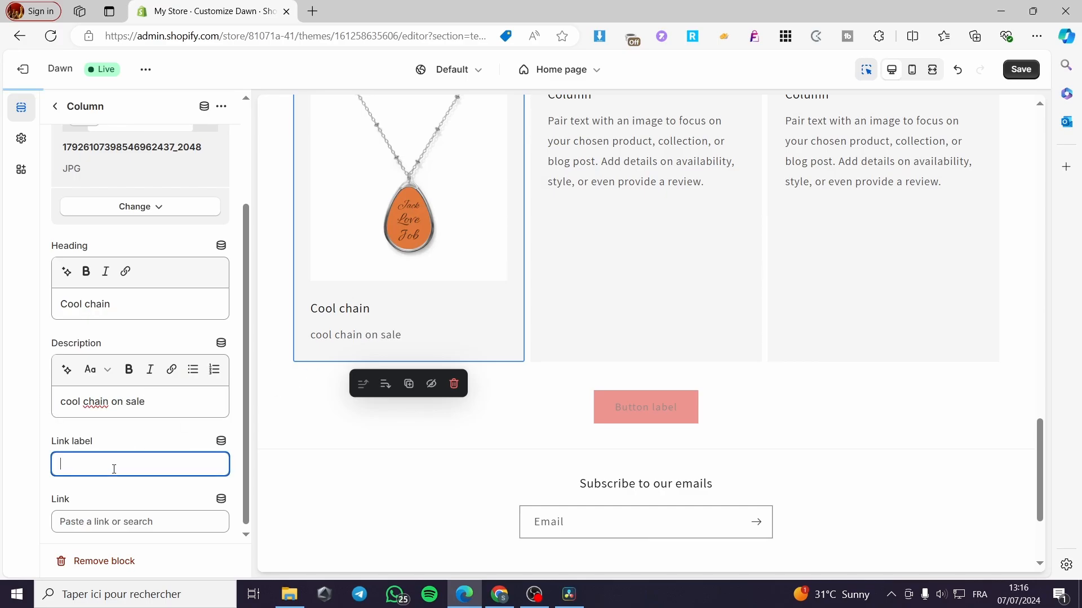
{"action": "left_click", "coordinate": [113, 516]}
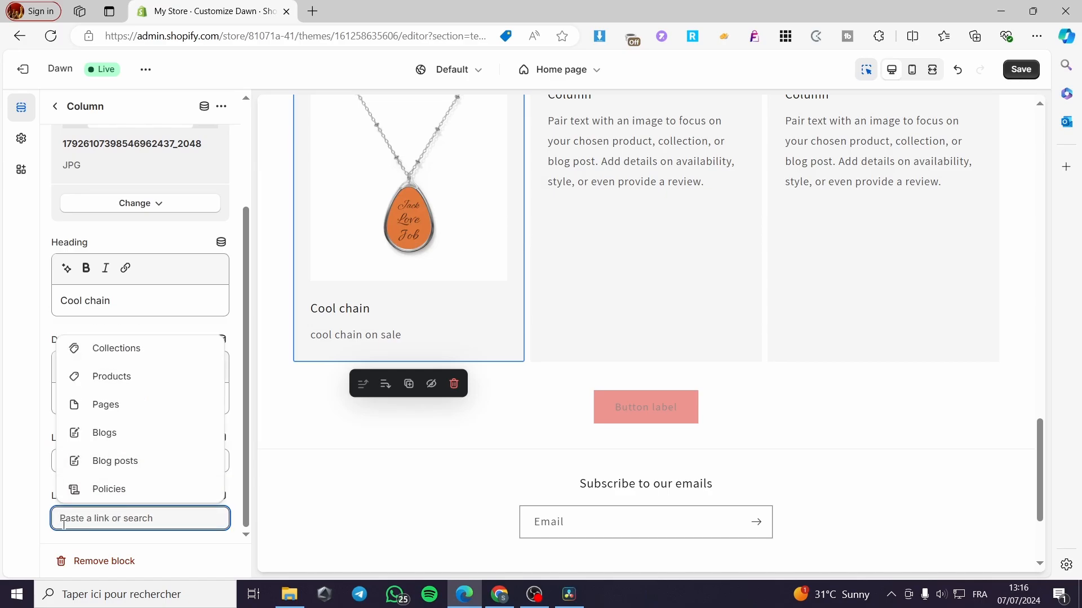
{"action": "left_click", "coordinate": [131, 415]}
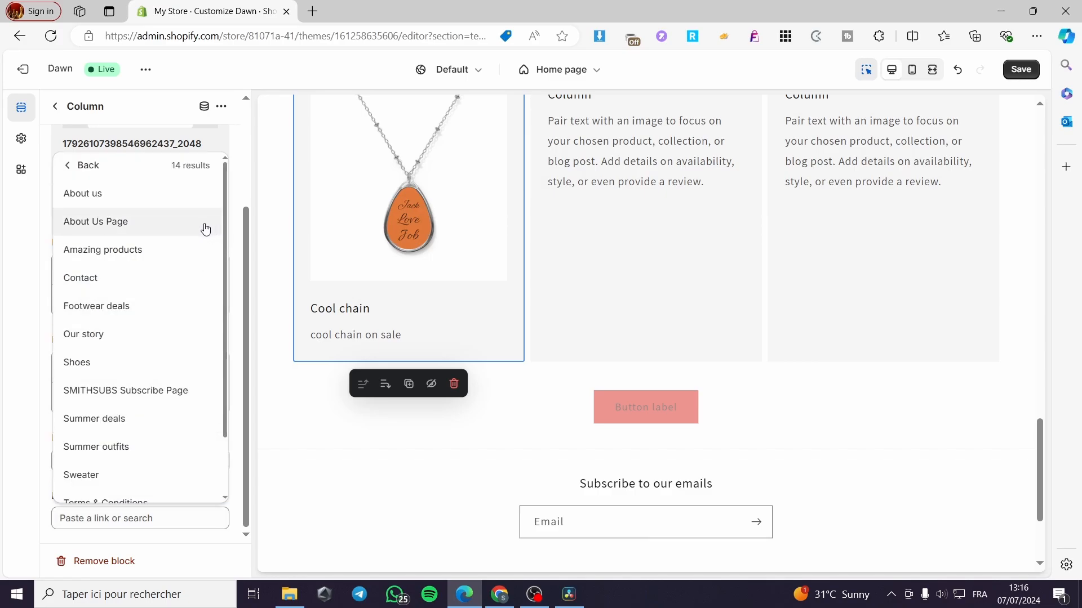
{"action": "left_click", "coordinate": [65, 179]}
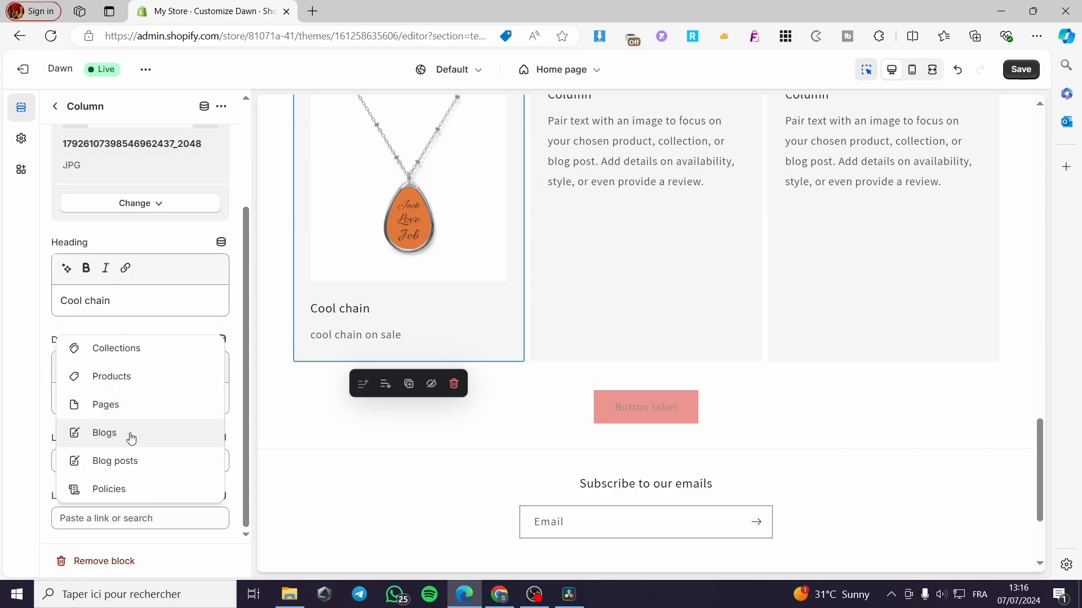
{"action": "left_click", "coordinate": [150, 377]}
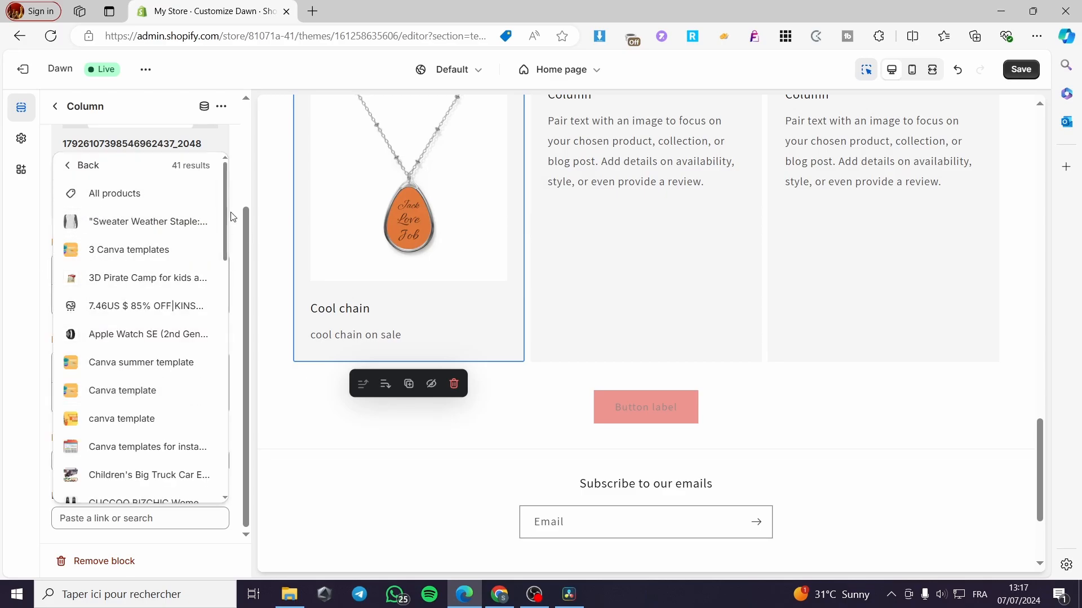
{"action": "left_click_drag", "start_coordinate": [222, 206], "coordinate": [237, 354]}
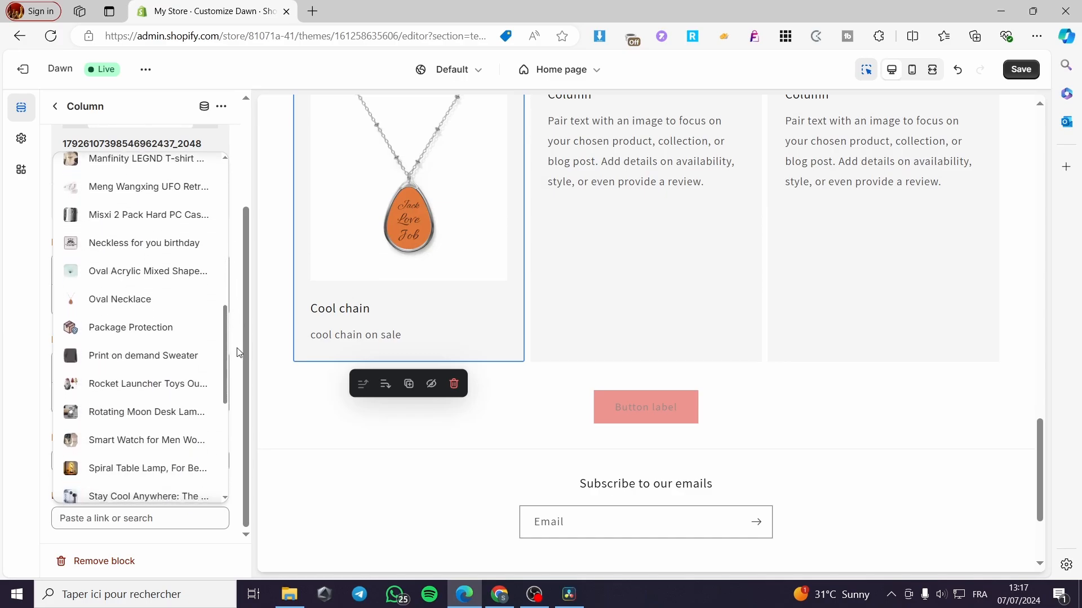
{"action": "left_click", "coordinate": [120, 307]}
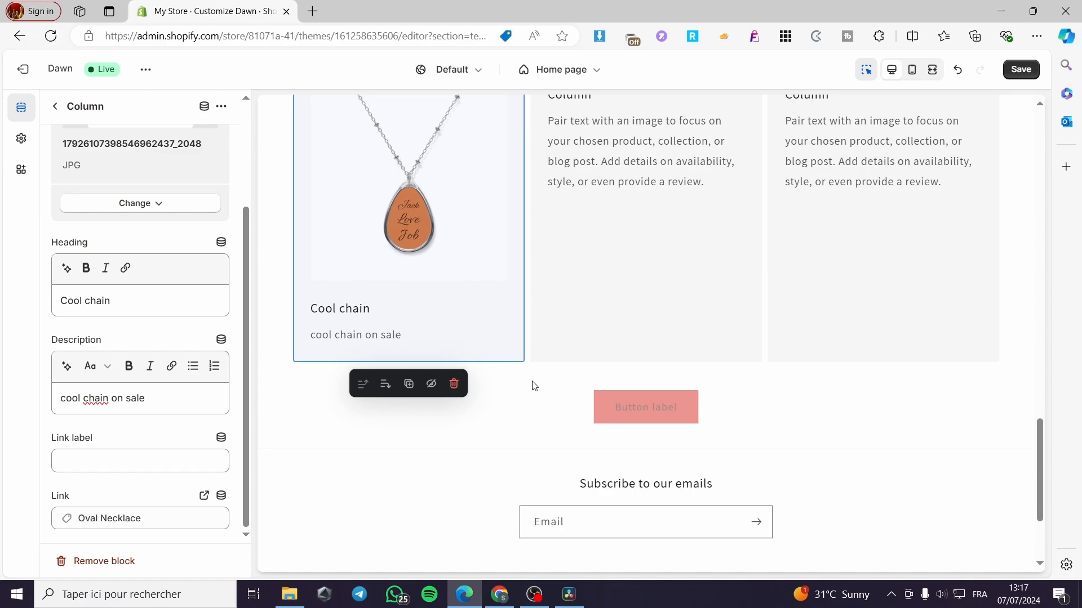
{"action": "left_click", "coordinate": [55, 106]}
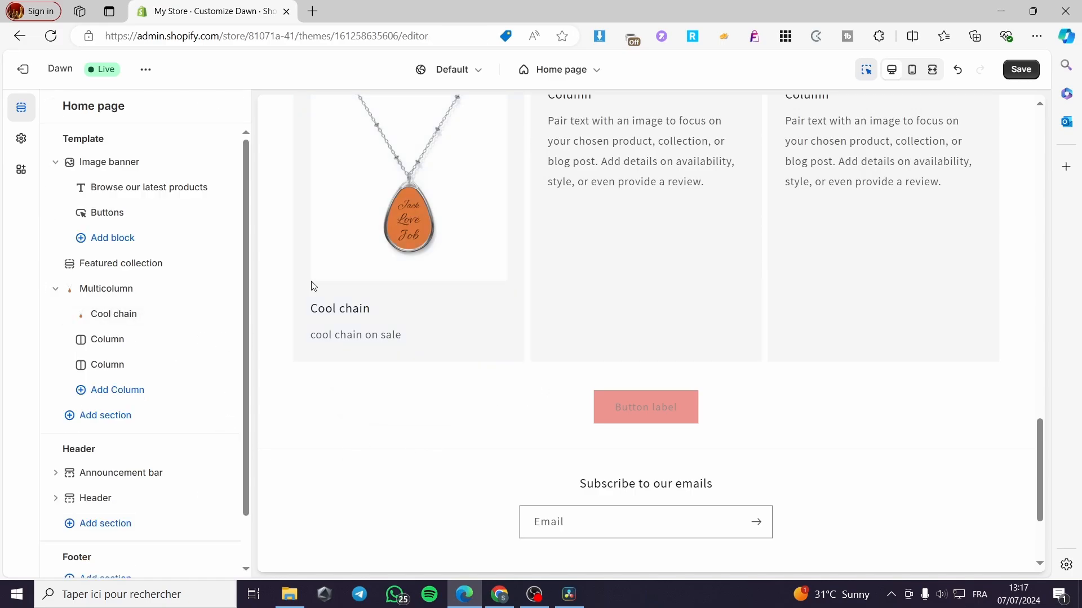
{"action": "left_click", "coordinate": [131, 417]}
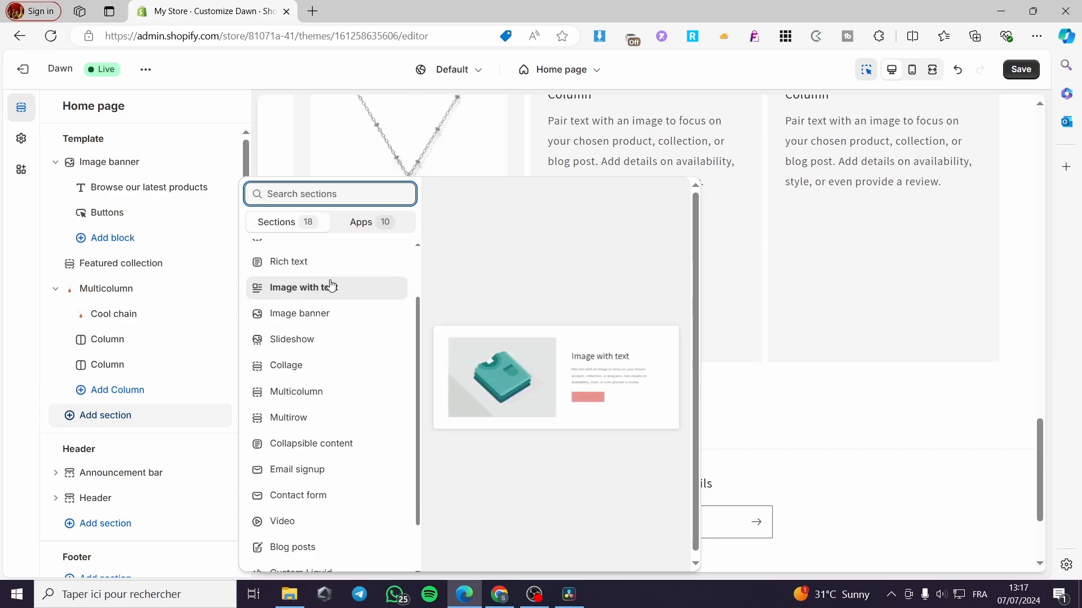
{"action": "scroll", "coordinate": [332, 290], "scroll_direction": "down", "scroll_amount": 1}
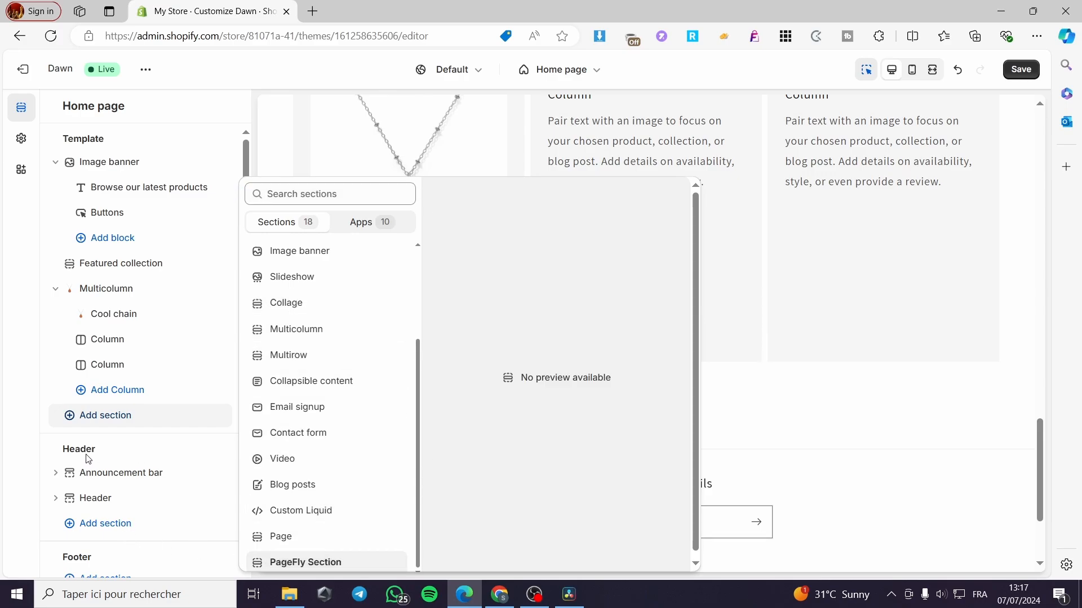
{"action": "left_click", "coordinate": [104, 460]}
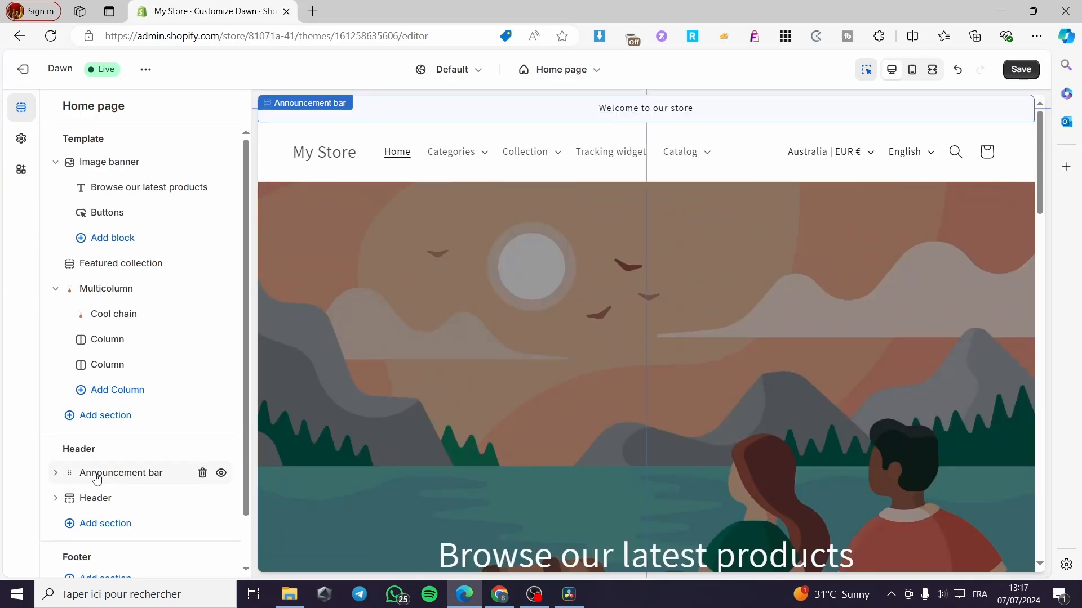
Apply color Scheme 5 to the header's announcement bar and turn off its separator line.
{"action": "left_click", "coordinate": [138, 478]}
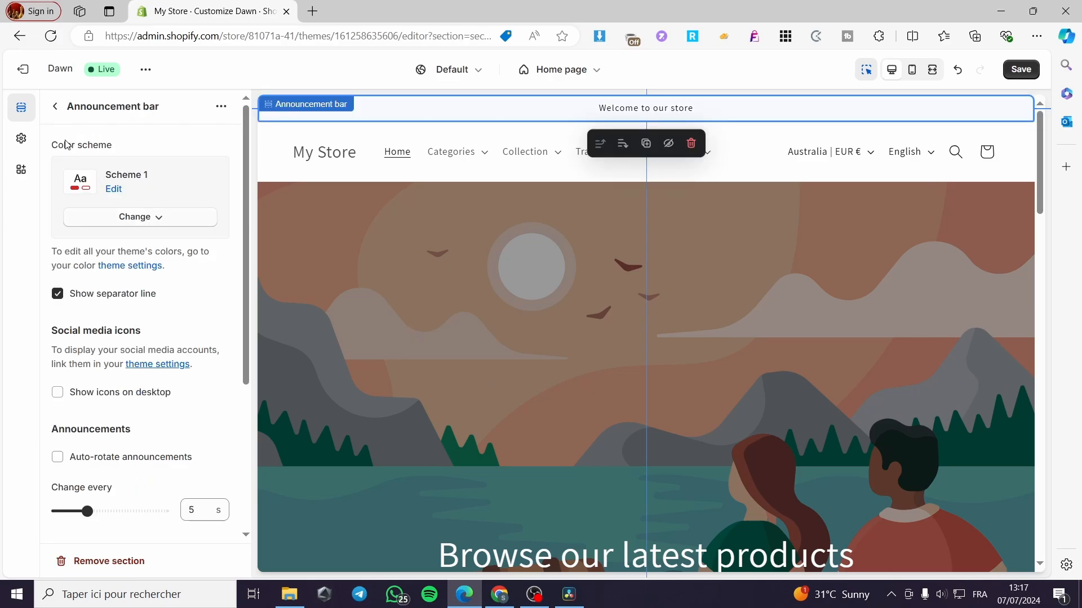
{"action": "left_click", "coordinate": [155, 218]}
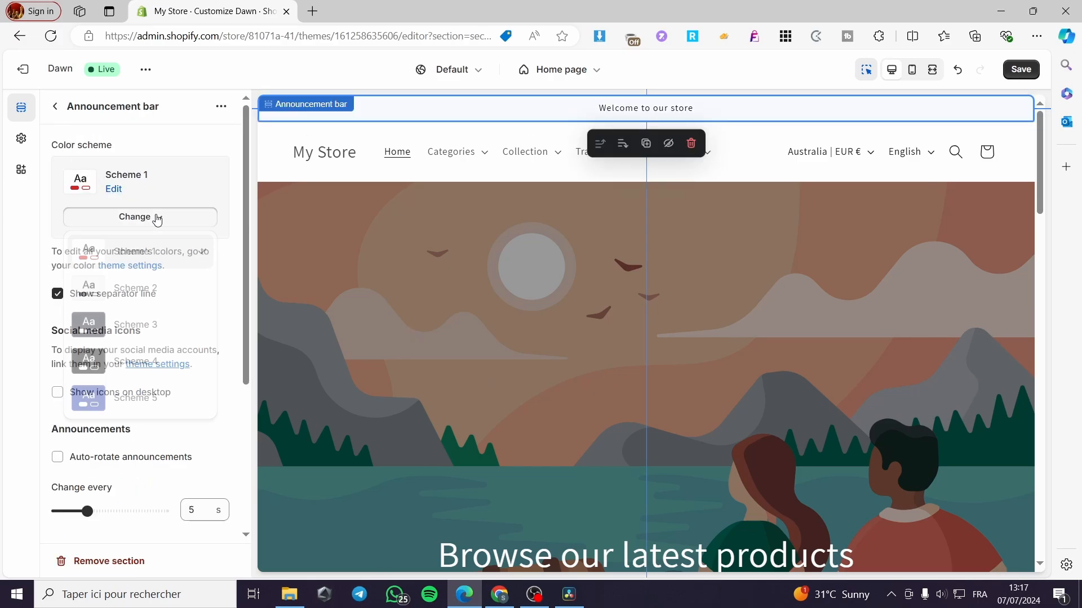
{"action": "left_click", "coordinate": [134, 395]}
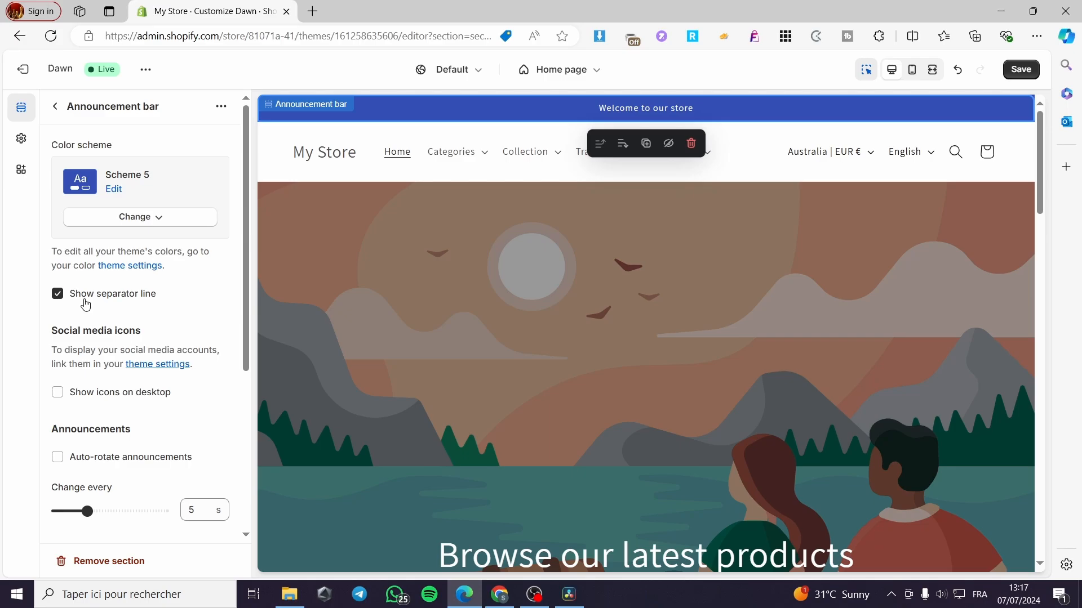
{"action": "left_click", "coordinate": [60, 299]}
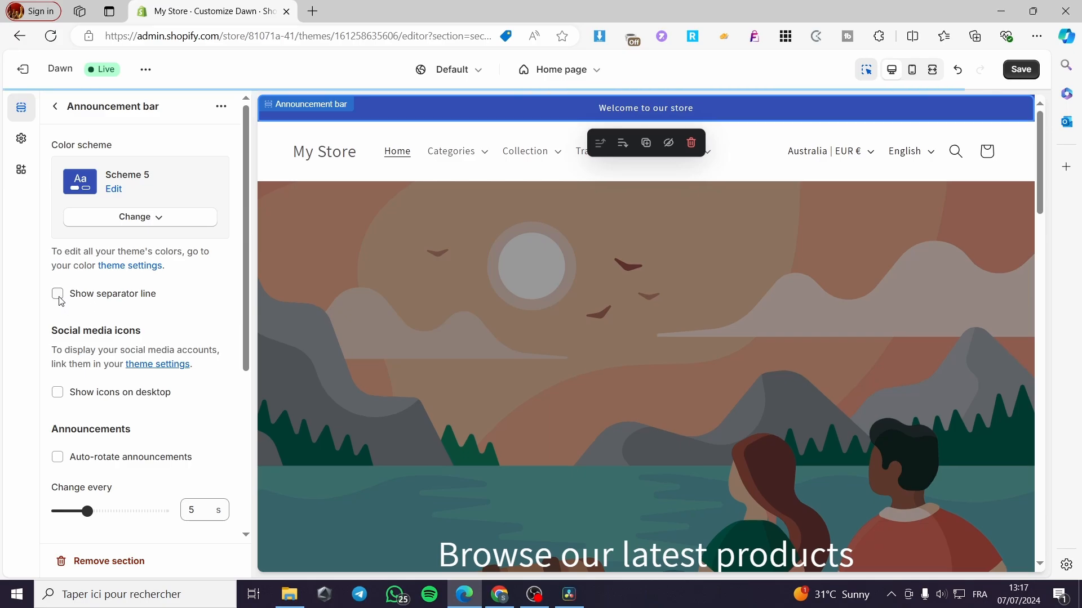
{"action": "scroll", "coordinate": [149, 350], "scroll_direction": "down", "scroll_amount": 4}
{"action": "scroll", "coordinate": [149, 383], "scroll_direction": "up", "scroll_amount": 4}
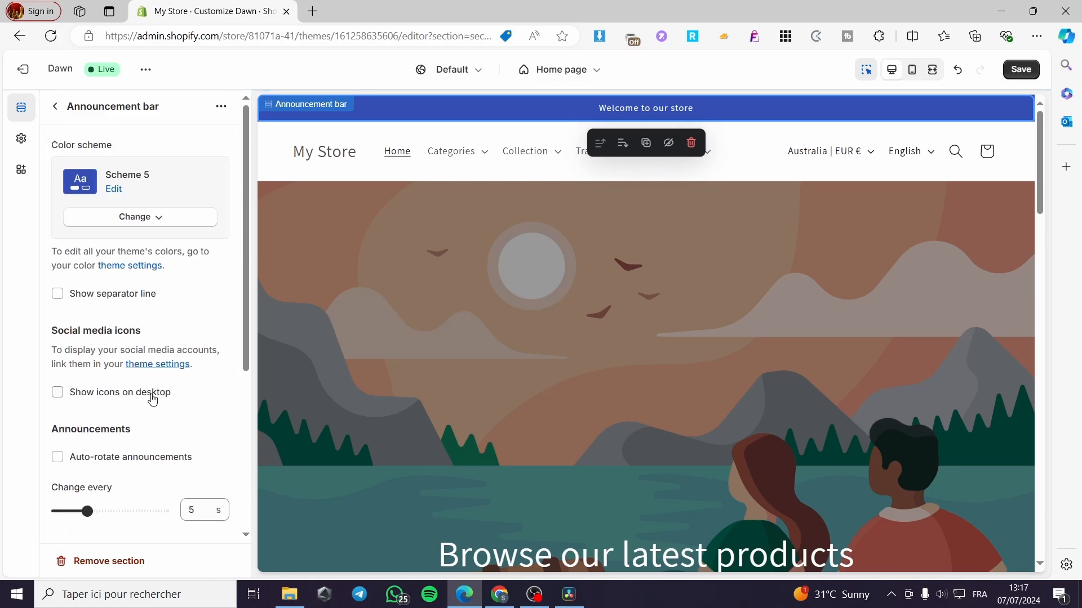
{"action": "scroll", "coordinate": [166, 382], "scroll_direction": "down", "scroll_amount": 5}
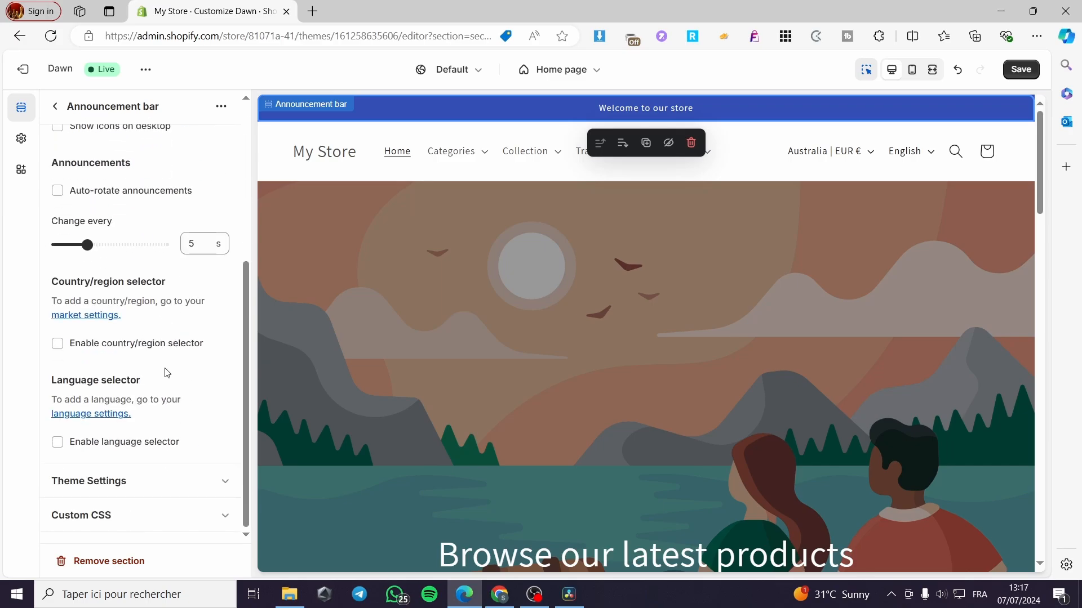
{"action": "scroll", "coordinate": [105, 251], "scroll_direction": "up", "scroll_amount": 5}
{"action": "left_click", "coordinate": [55, 107]}
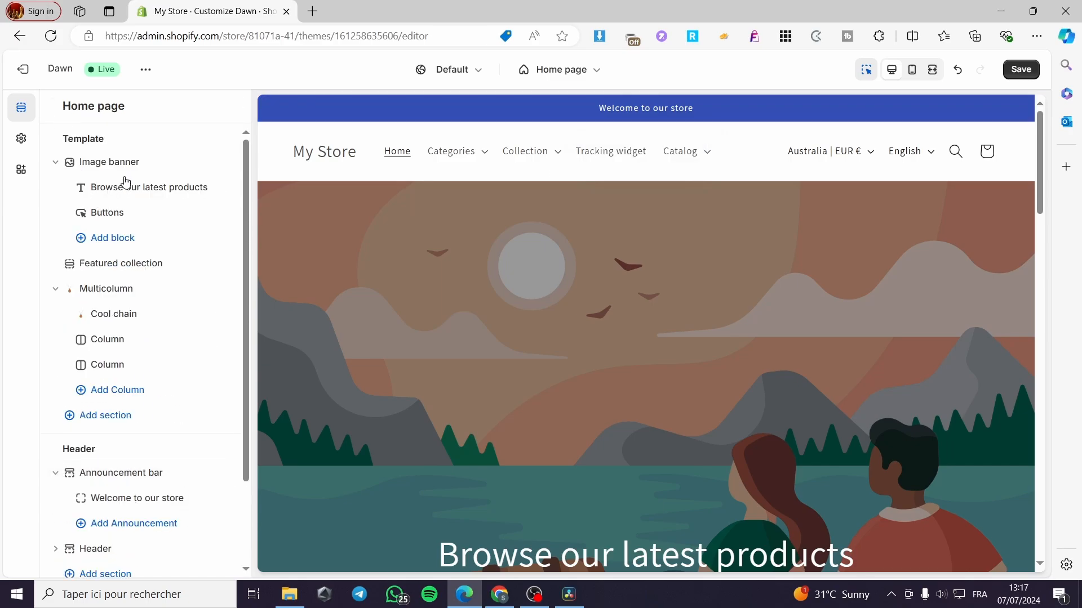
Change the announcement bar's message to "Welcome to our store sales for new commers".
{"action": "scroll", "coordinate": [135, 321], "scroll_direction": "down", "scroll_amount": 2}
{"action": "left_click", "coordinate": [147, 446]}
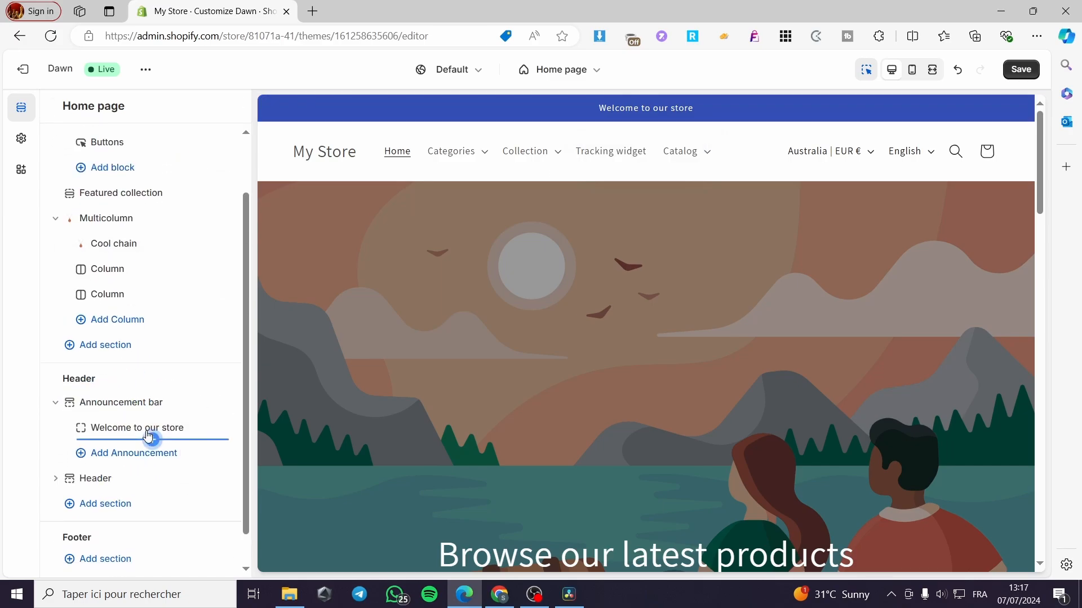
{"action": "left_click", "coordinate": [202, 453]}
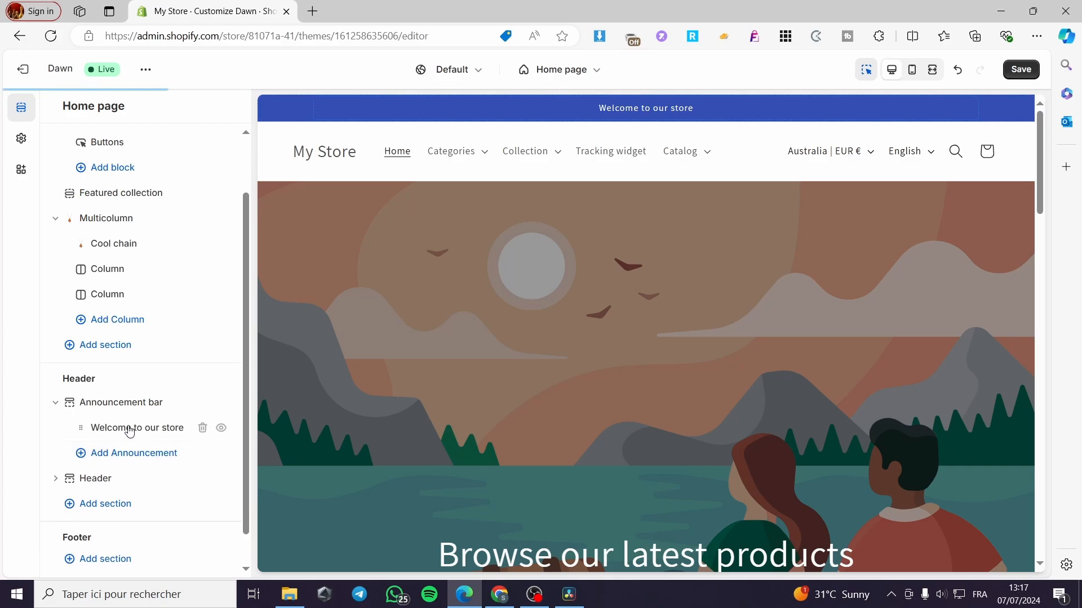
{"action": "left_click", "coordinate": [126, 431]}
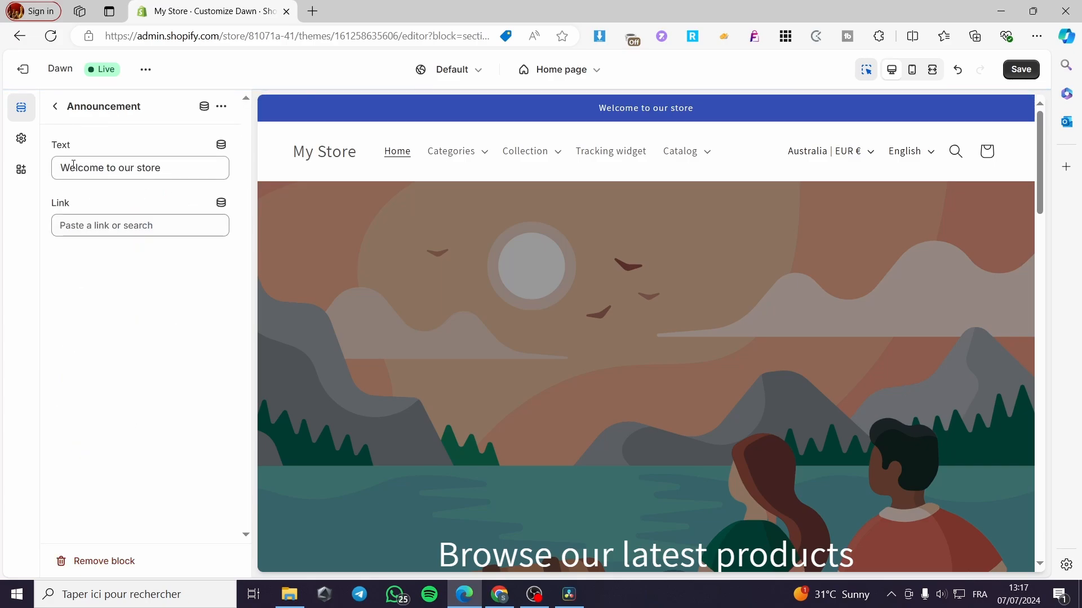
{"action": "left_click", "coordinate": [197, 170]}
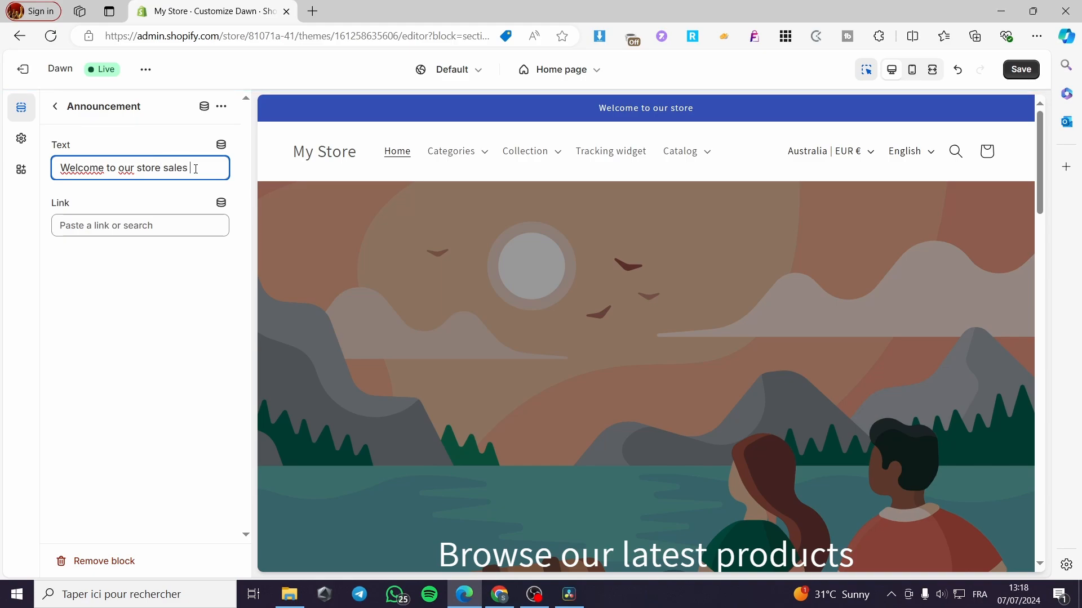
{"action": "type", "text": "new c"}
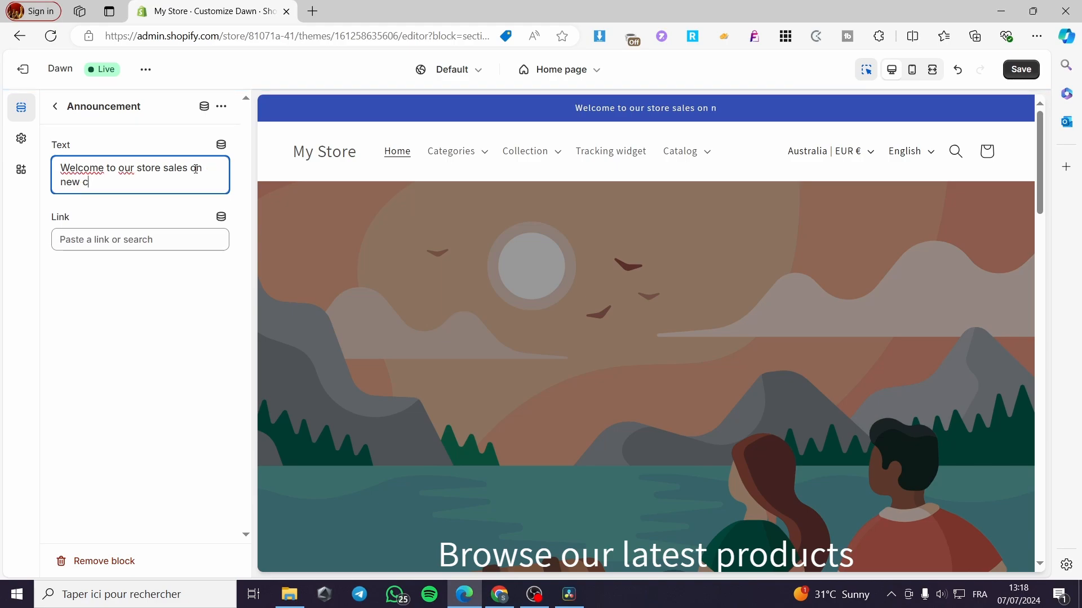
{"action": "key", "text": "BackSpace"}
{"action": "key", "text": "BackSpace"}
{"action": "key", "text": "BackSpace"}
{"action": "key", "text": "BackSpace"}
{"action": "key", "text": "BackSpace"}
{"action": "key", "text": "BackSpace"}
{"action": "type", "text": "f"}
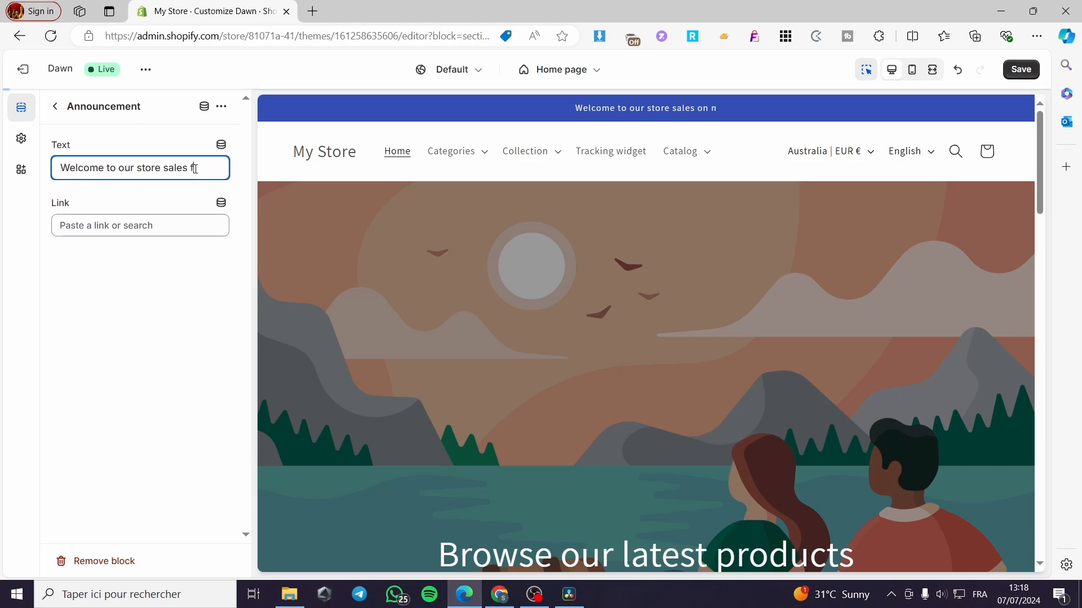
{"action": "type", "text": "or new commers"}
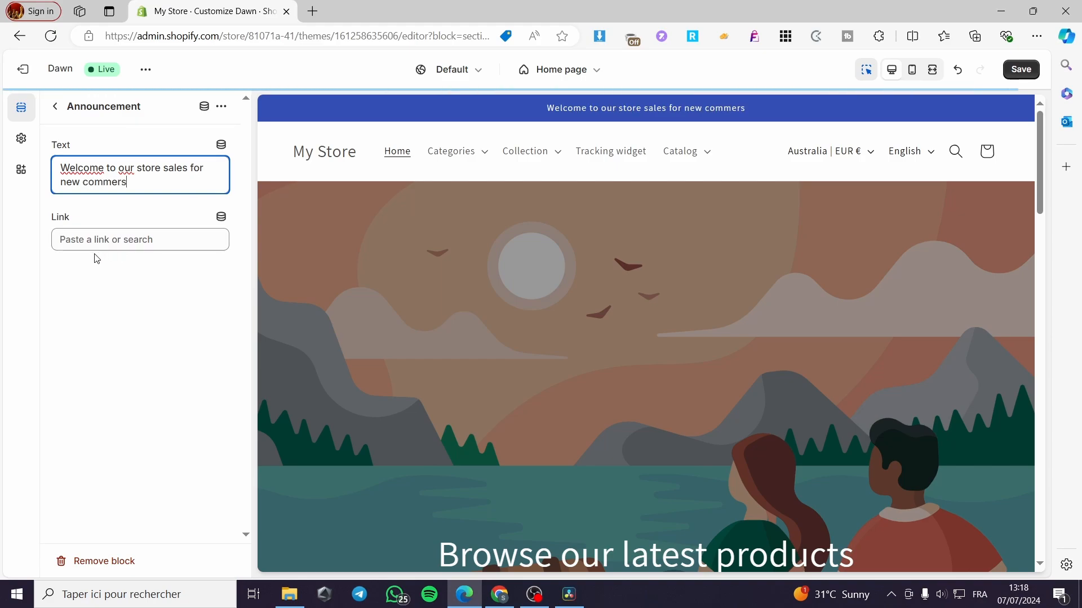
Look through the collections available as the announcement's link target and return to the home page's section list.
{"action": "left_click", "coordinate": [135, 242]}
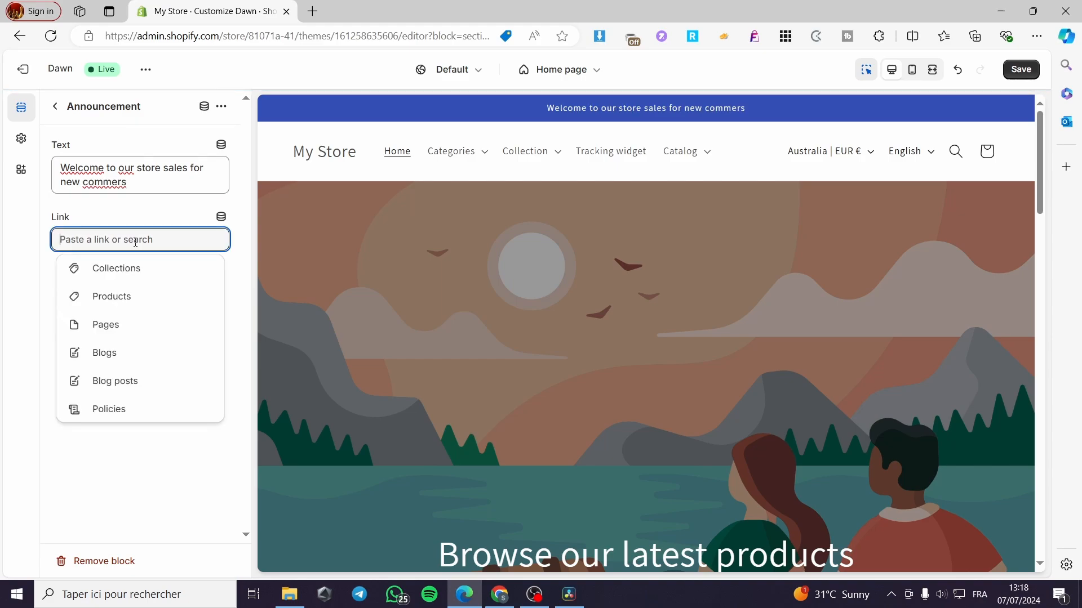
{"action": "left_click", "coordinate": [151, 272]}
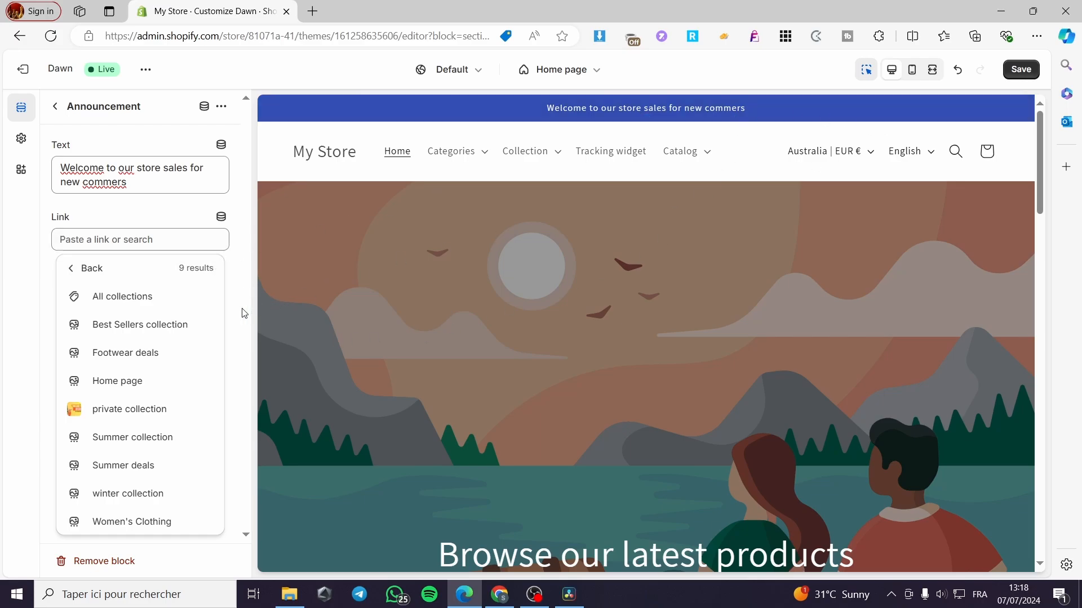
{"action": "left_click", "coordinate": [54, 106]}
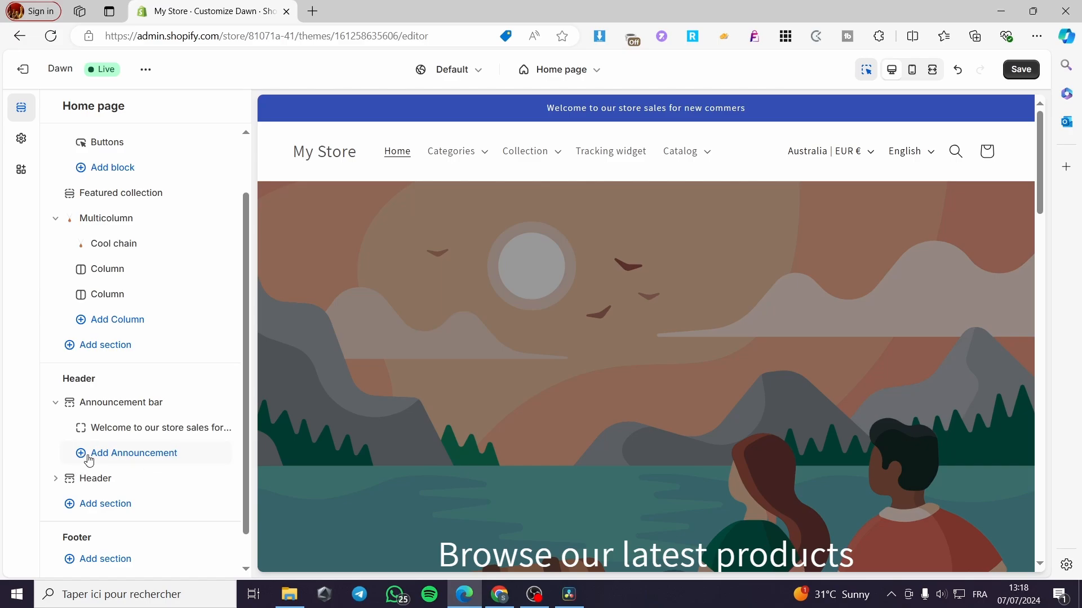
Check which sections can be added to the header and the footer groups.
{"action": "left_click", "coordinate": [96, 507]}
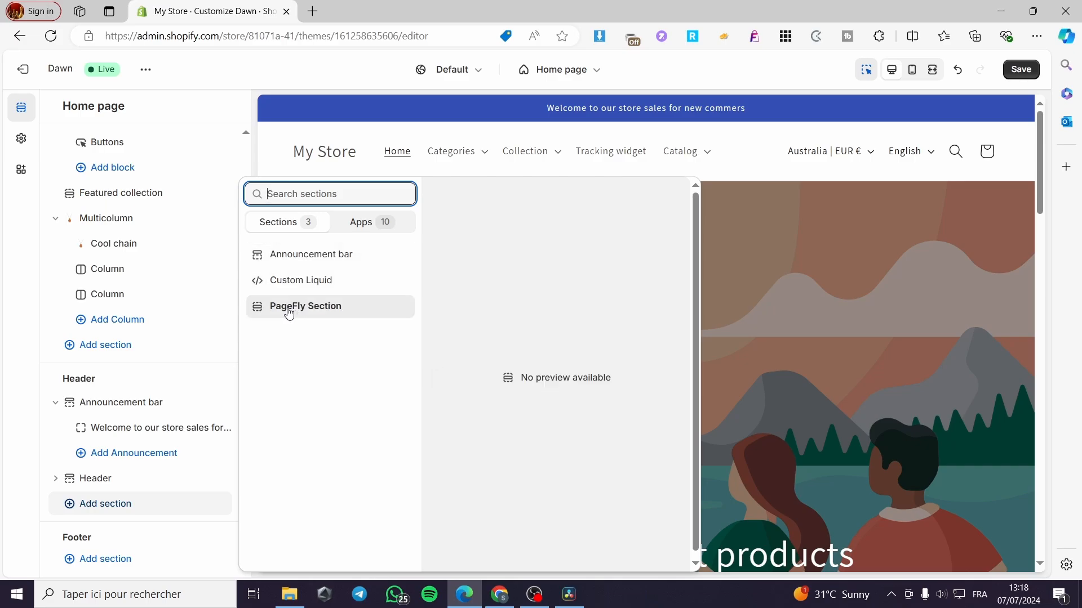
{"action": "left_click", "coordinate": [20, 457]}
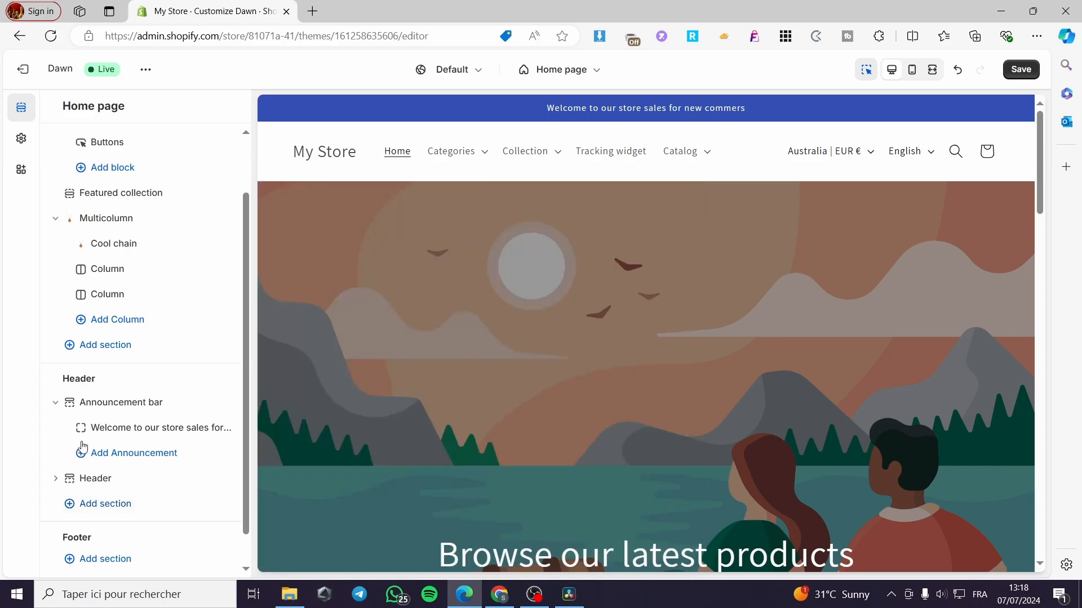
{"action": "scroll", "coordinate": [82, 445], "scroll_direction": "down", "scroll_amount": 1}
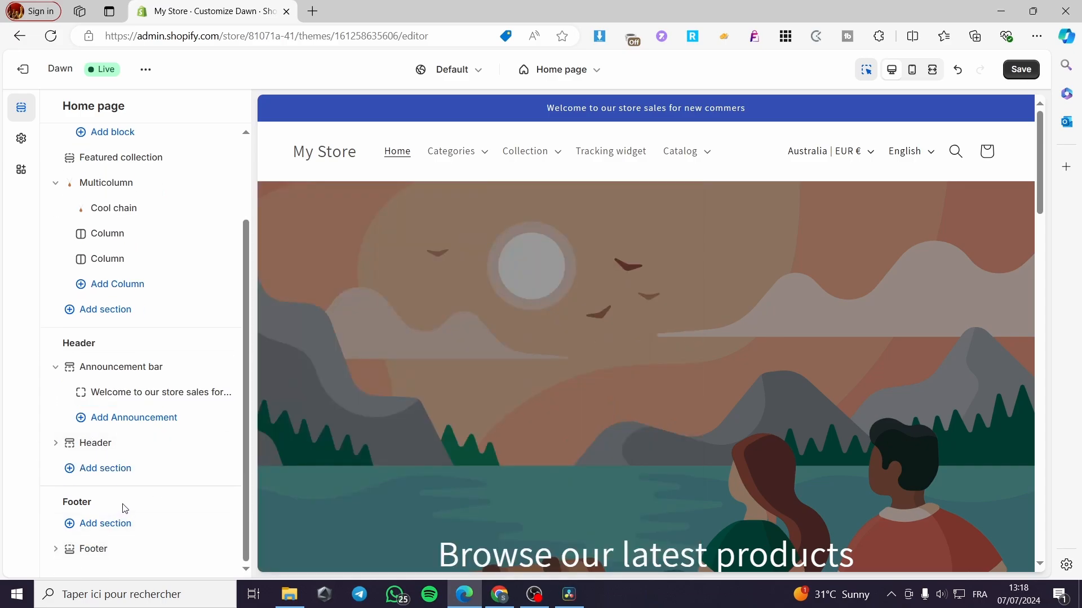
{"action": "scroll", "coordinate": [660, 481], "scroll_direction": "down", "scroll_amount": 10}
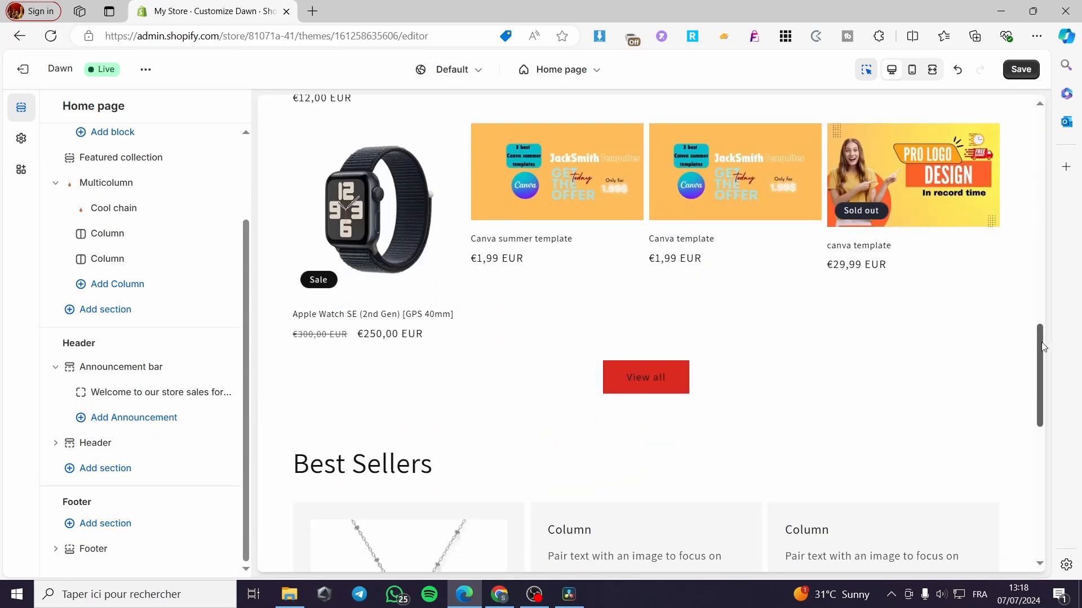
{"action": "left_click_drag", "start_coordinate": [1039, 345], "coordinate": [1058, 520]}
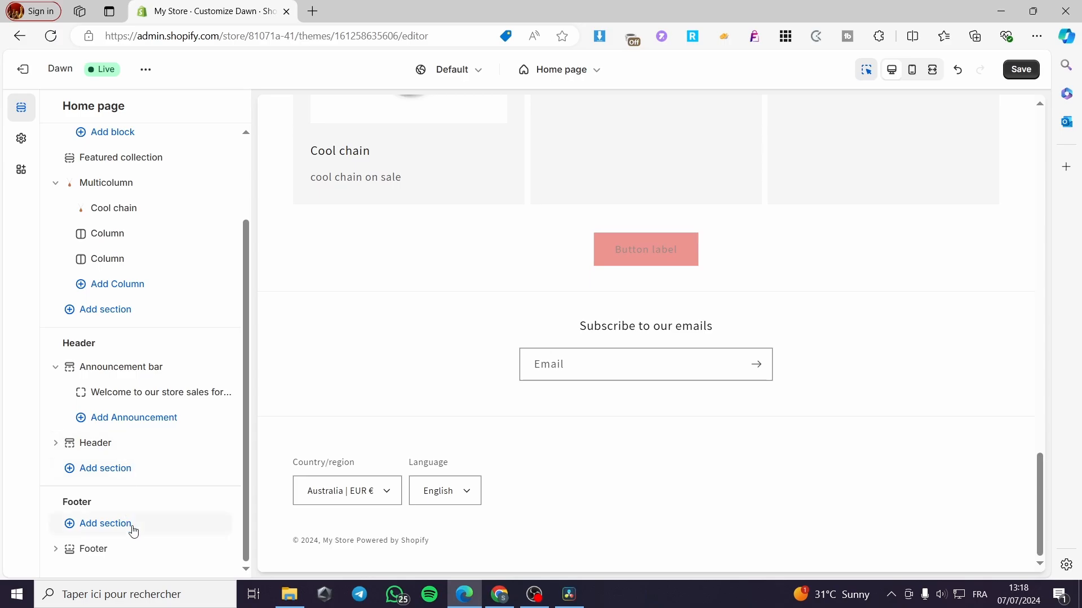
{"action": "left_click", "coordinate": [95, 530]}
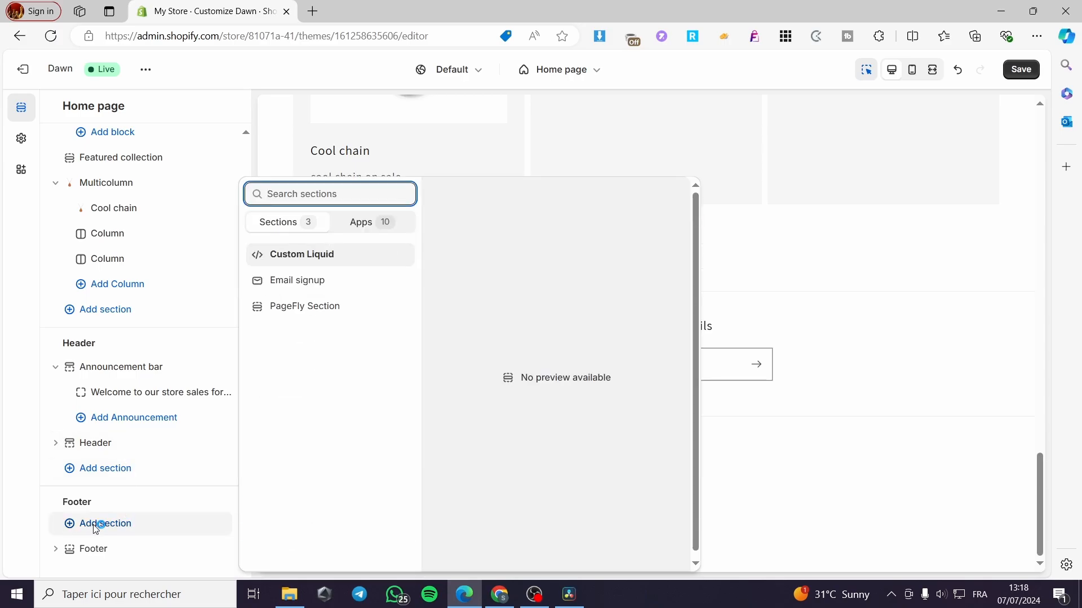
{"action": "left_click", "coordinate": [76, 551]}
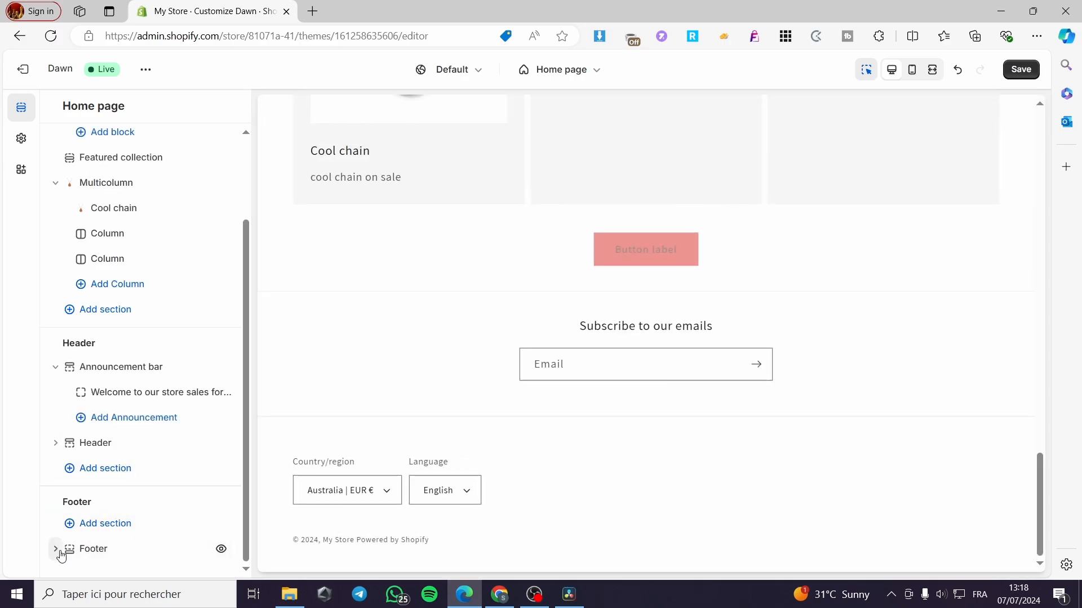
Expand the footer section and review the standard and app blocks that can be added to it.
{"action": "left_click", "coordinate": [57, 550]}
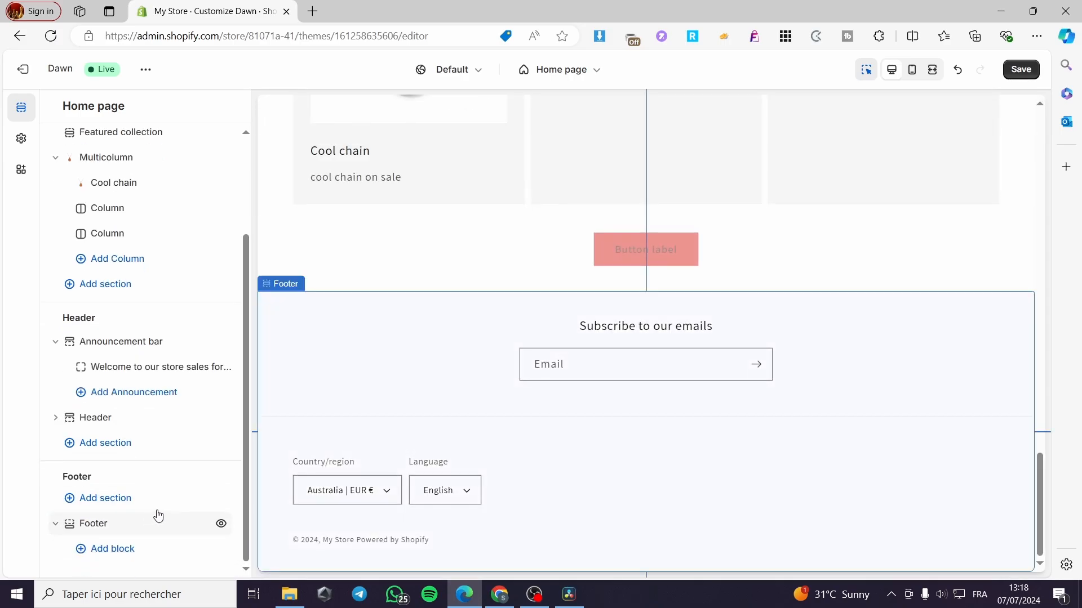
{"action": "left_click", "coordinate": [221, 525]}
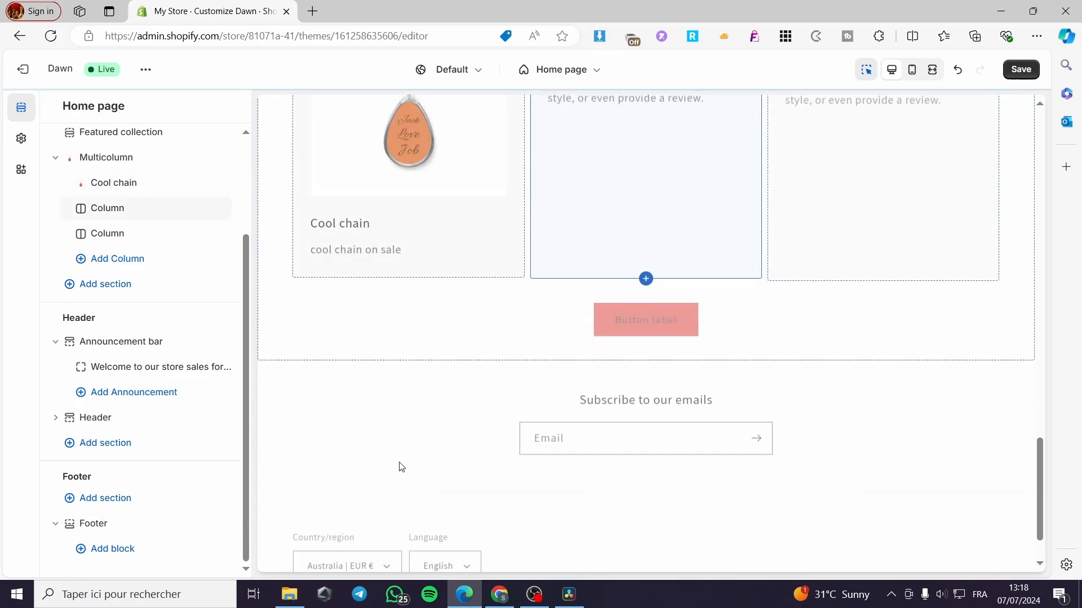
{"action": "left_click", "coordinate": [106, 551]}
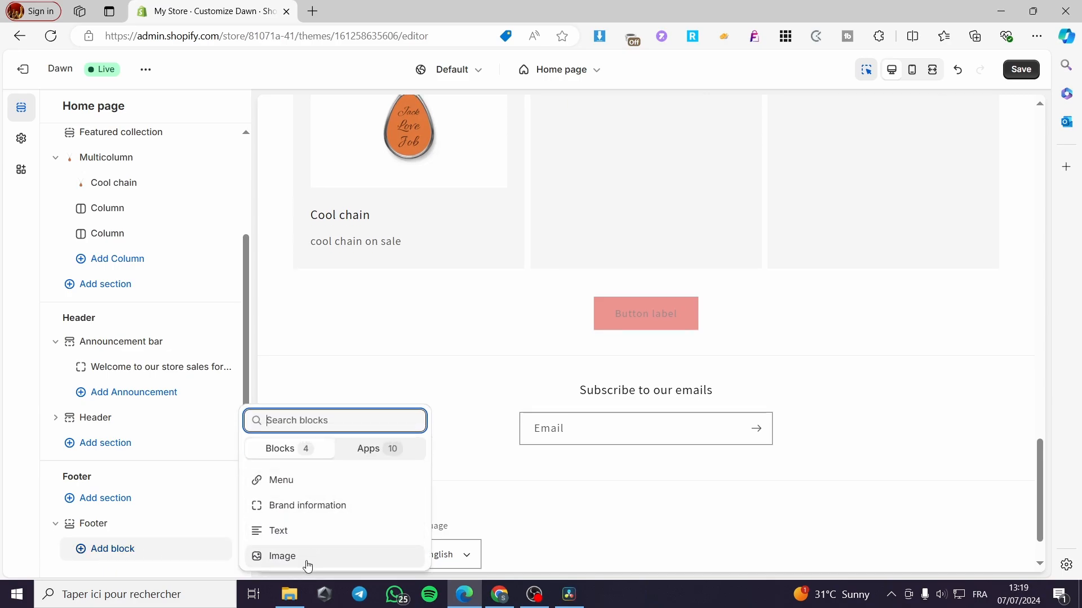
{"action": "left_click", "coordinate": [395, 450]}
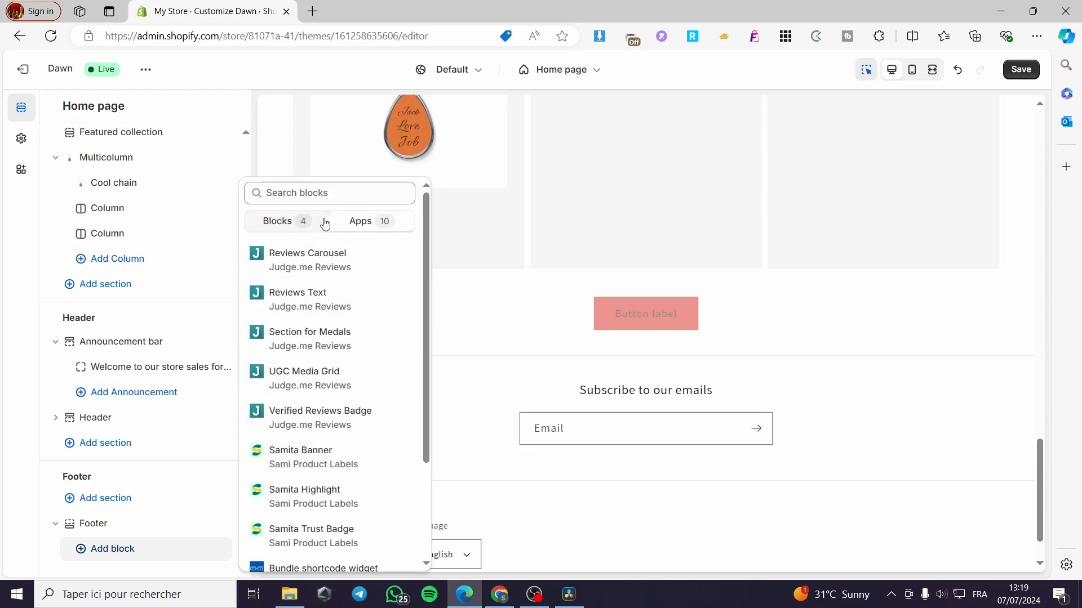
Add an Email signup section to the footer group, compare it with the footer's own signup form, and return to the section list.
{"action": "left_click", "coordinate": [104, 498]}
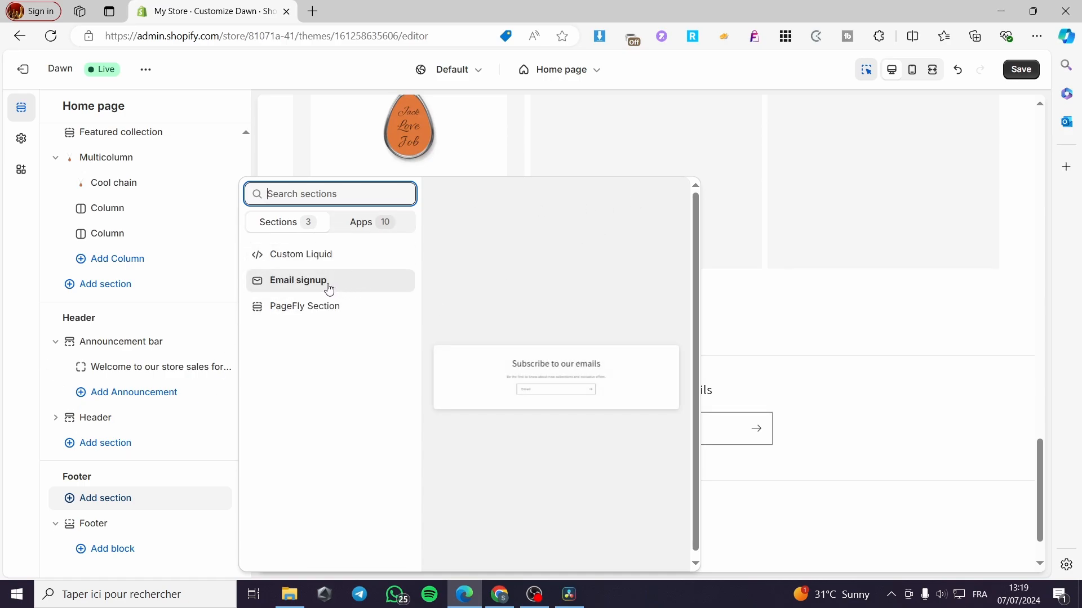
{"action": "left_click", "coordinate": [292, 282]}
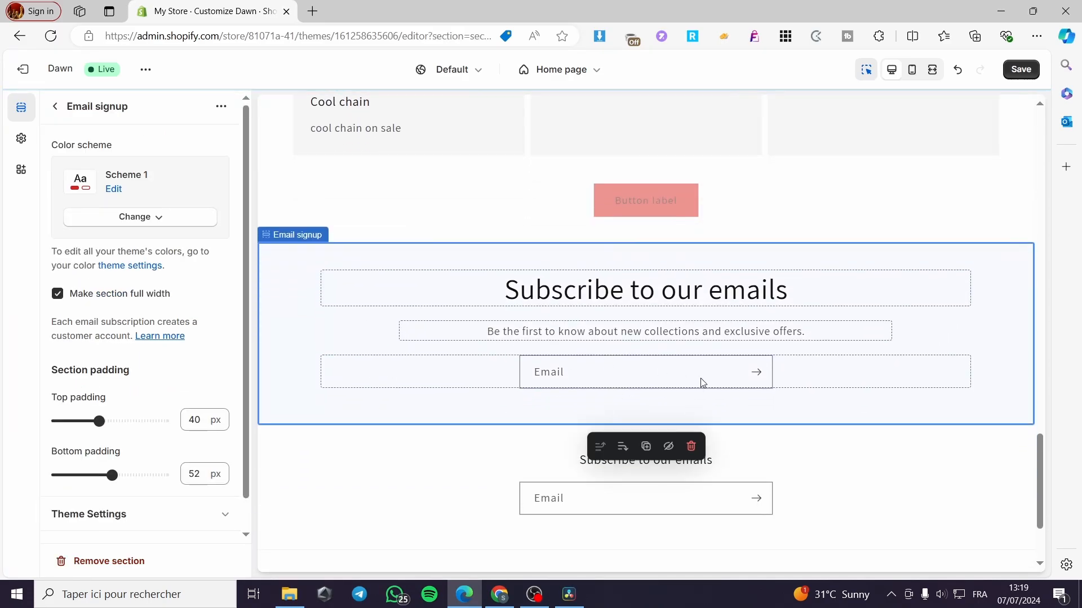
{"action": "left_click", "coordinate": [780, 454]}
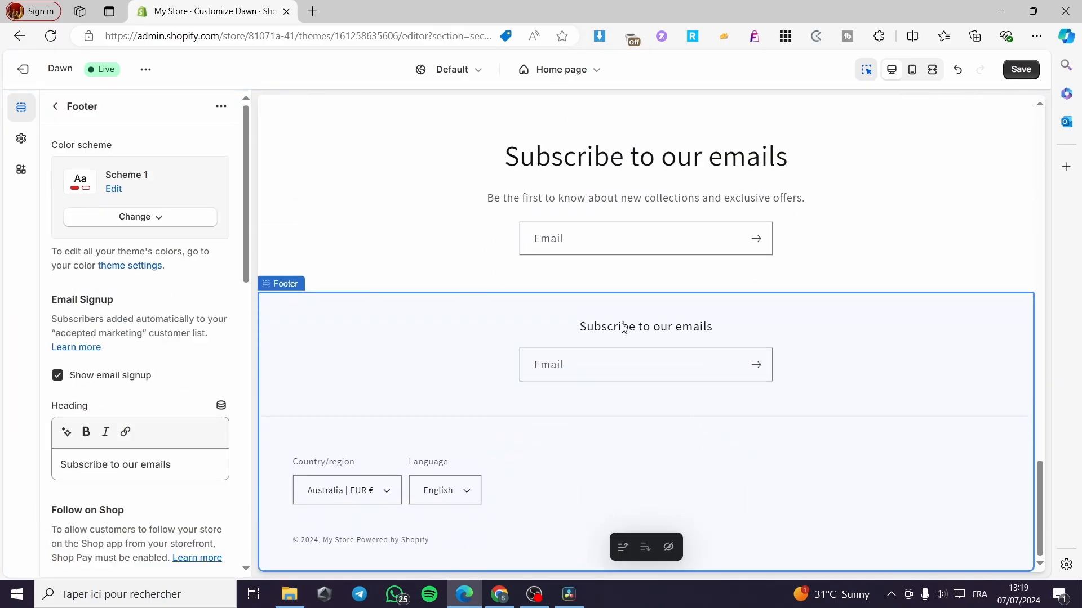
{"action": "scroll", "coordinate": [620, 228], "scroll_direction": "up", "scroll_amount": 3}
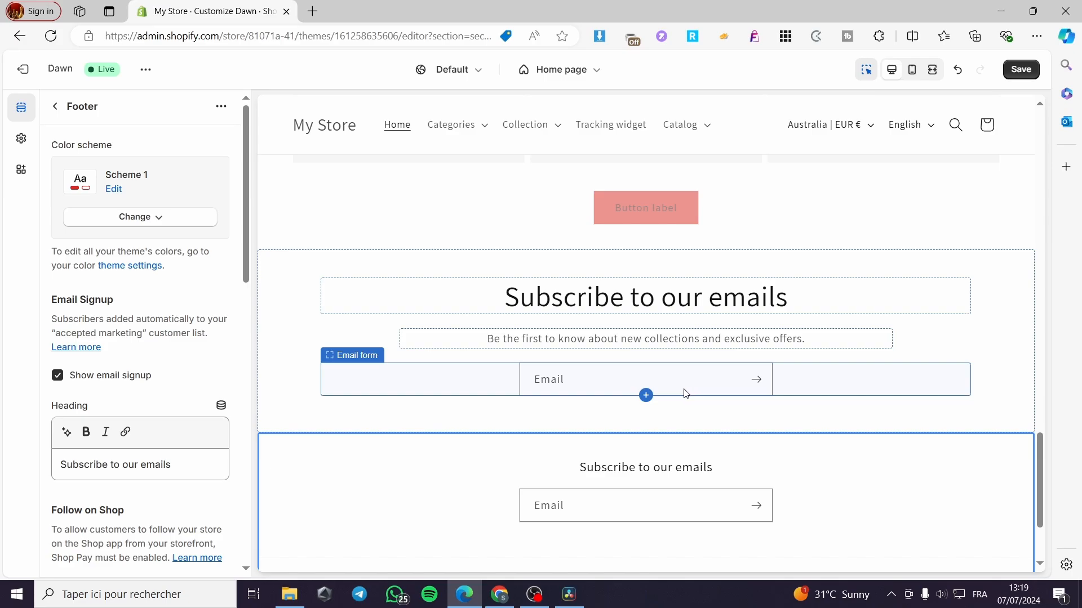
{"action": "left_click", "coordinate": [55, 106]}
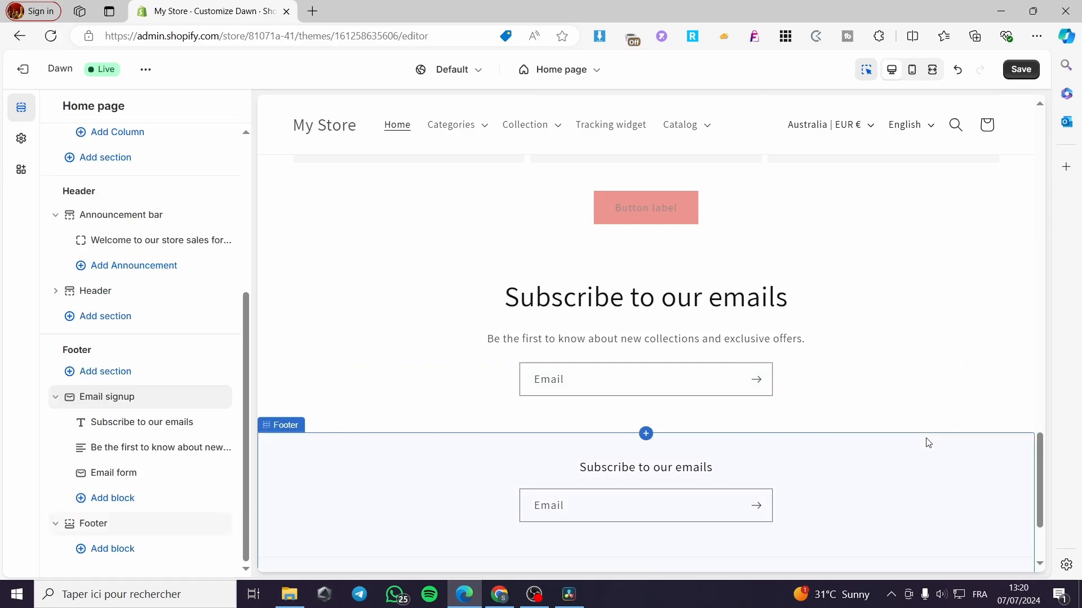
{"action": "scroll", "coordinate": [141, 374], "scroll_direction": "up", "scroll_amount": 5}
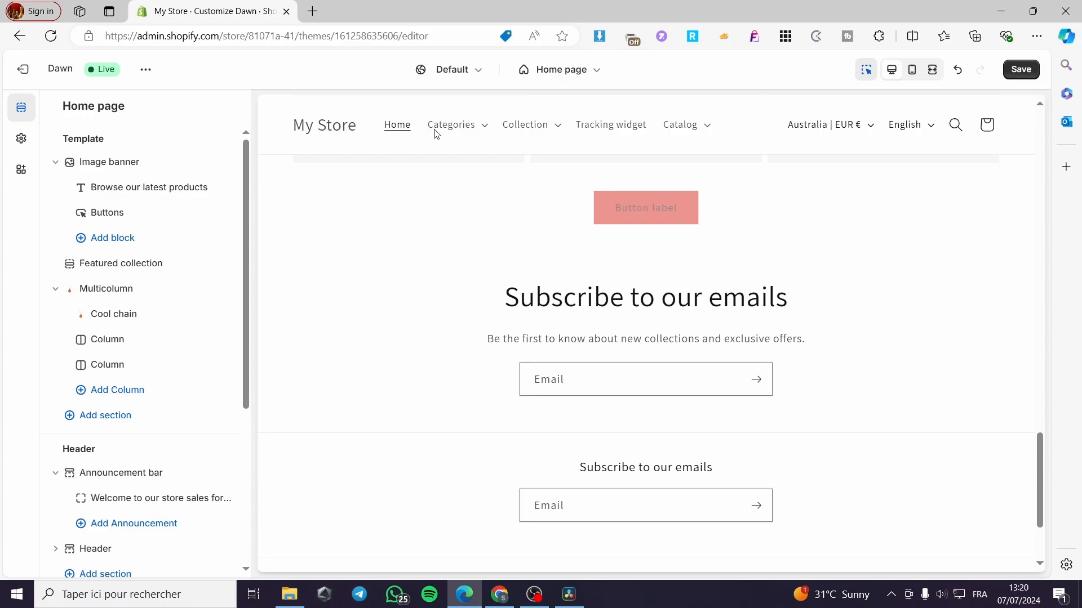
Open the header's settings and view the menus available for it, keeping the main menu.
{"action": "left_click", "coordinate": [453, 132]}
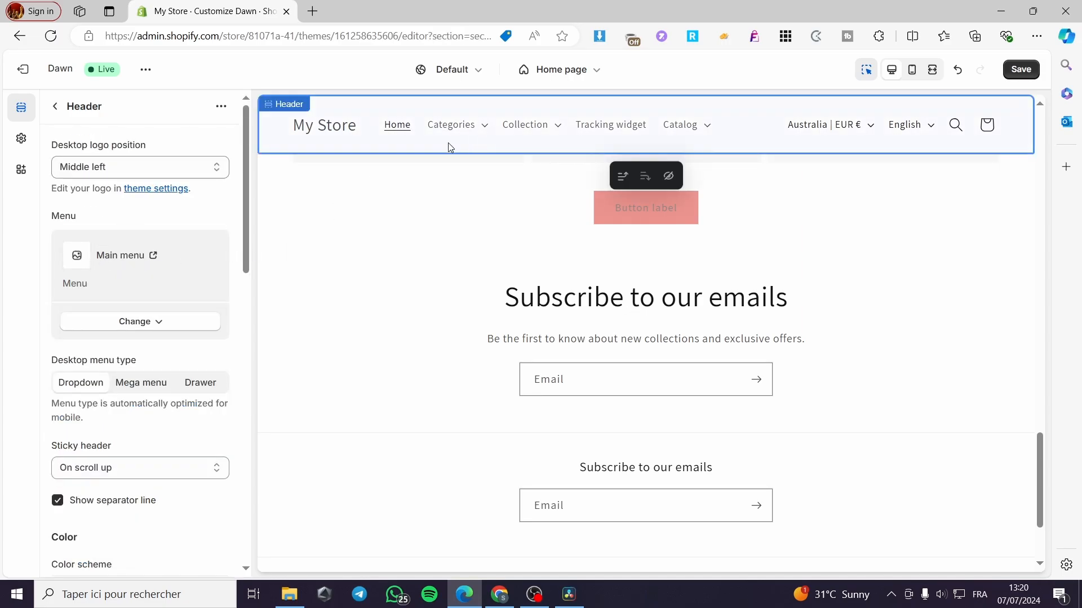
{"action": "left_click", "coordinate": [135, 321]}
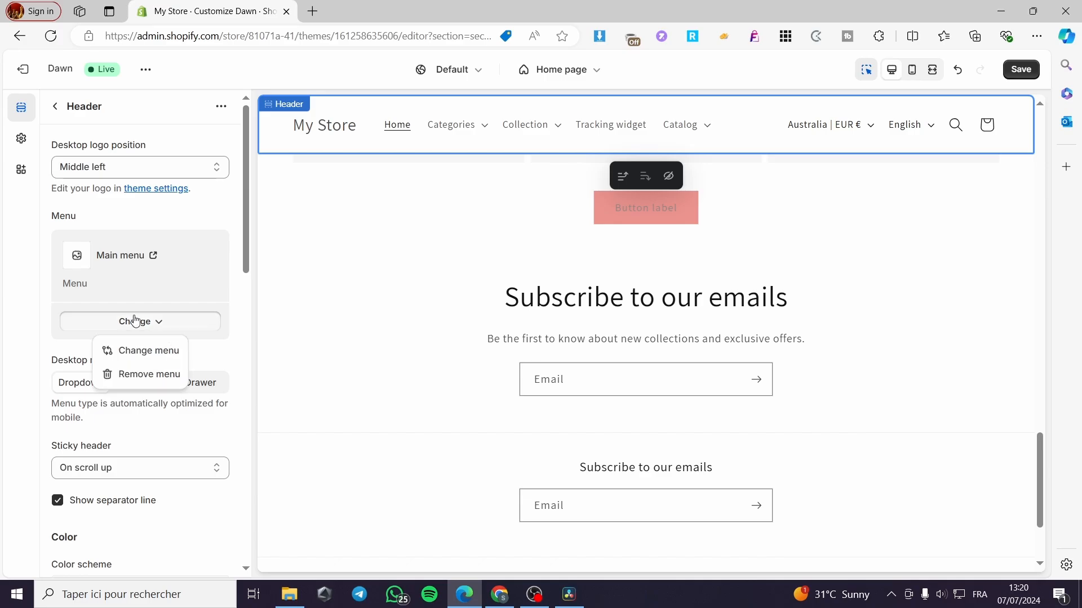
{"action": "left_click", "coordinate": [148, 353]}
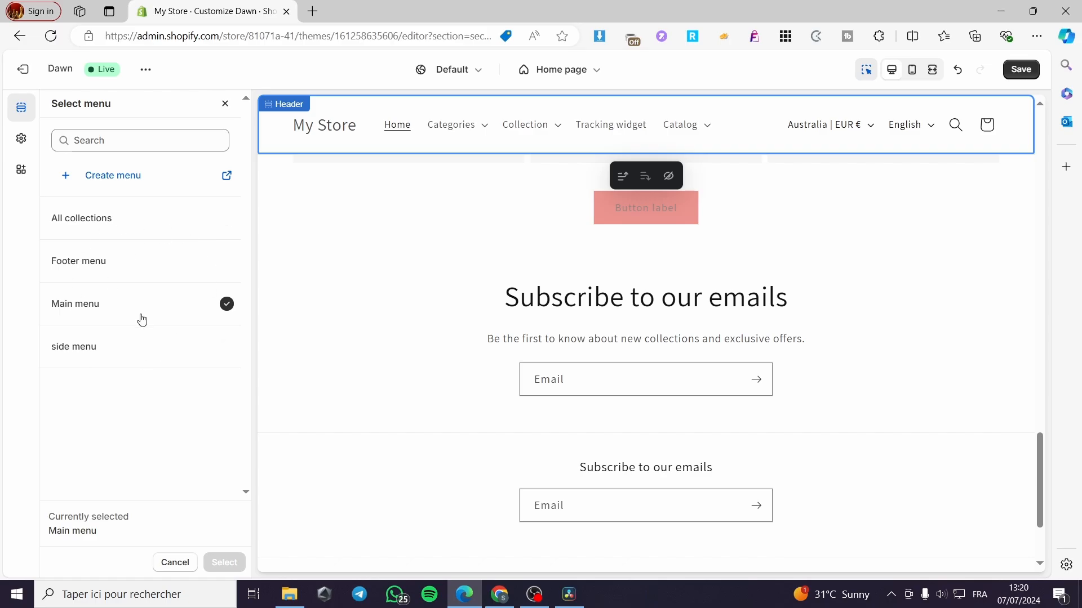
{"action": "left_click", "coordinate": [225, 103]}
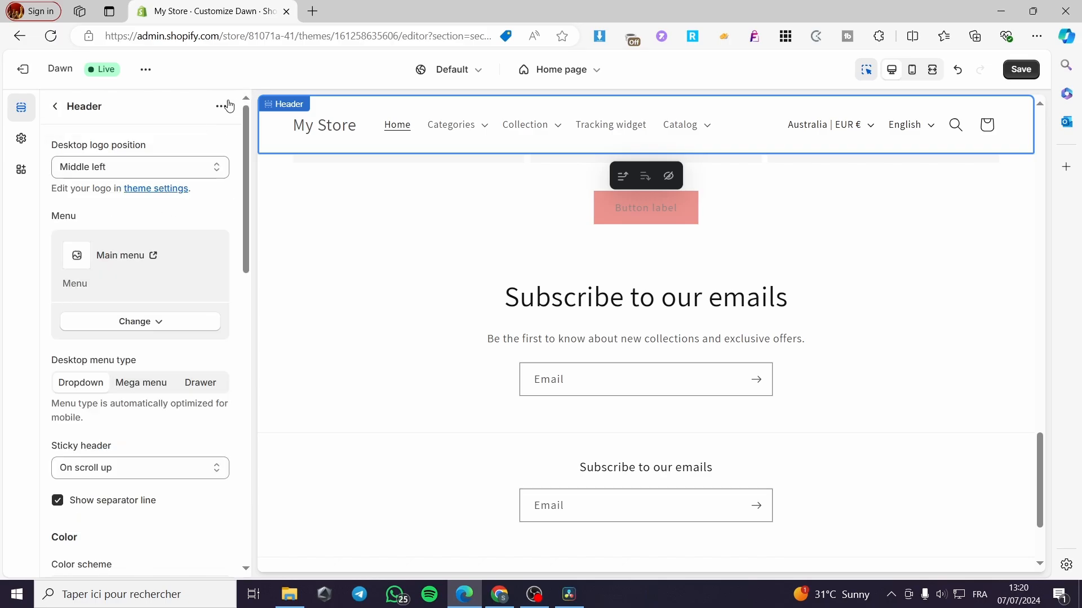
Leave the theme editor without saving and open the online store's Navigation page.
{"action": "left_click", "coordinate": [27, 71]}
{"action": "left_click", "coordinate": [701, 351]}
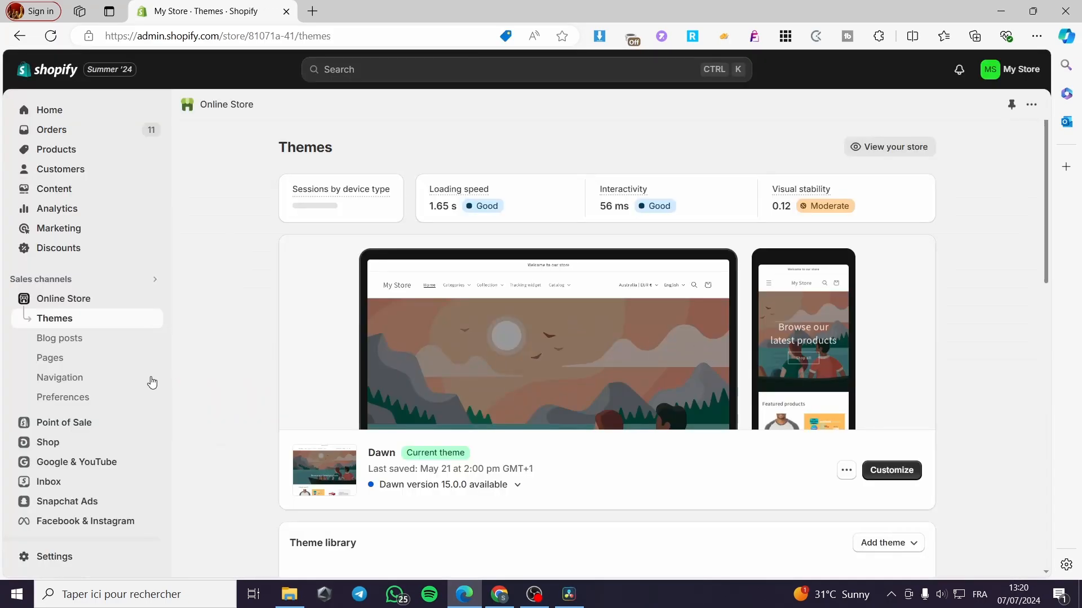
{"action": "left_click", "coordinate": [51, 383]}
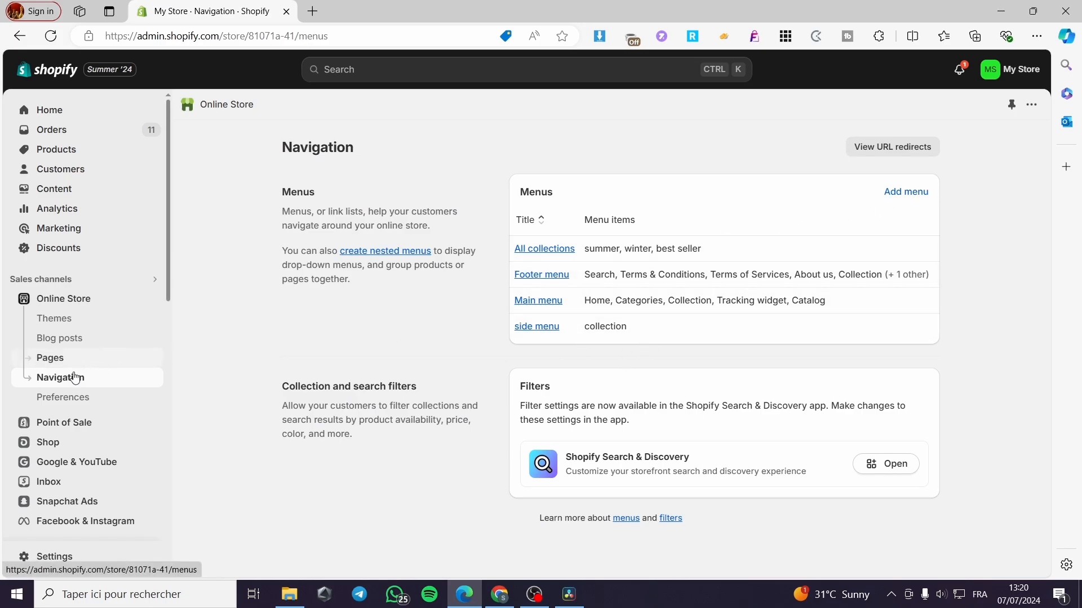
Look through the online store's existing pages and start adding a new page.
{"action": "left_click", "coordinate": [50, 359]}
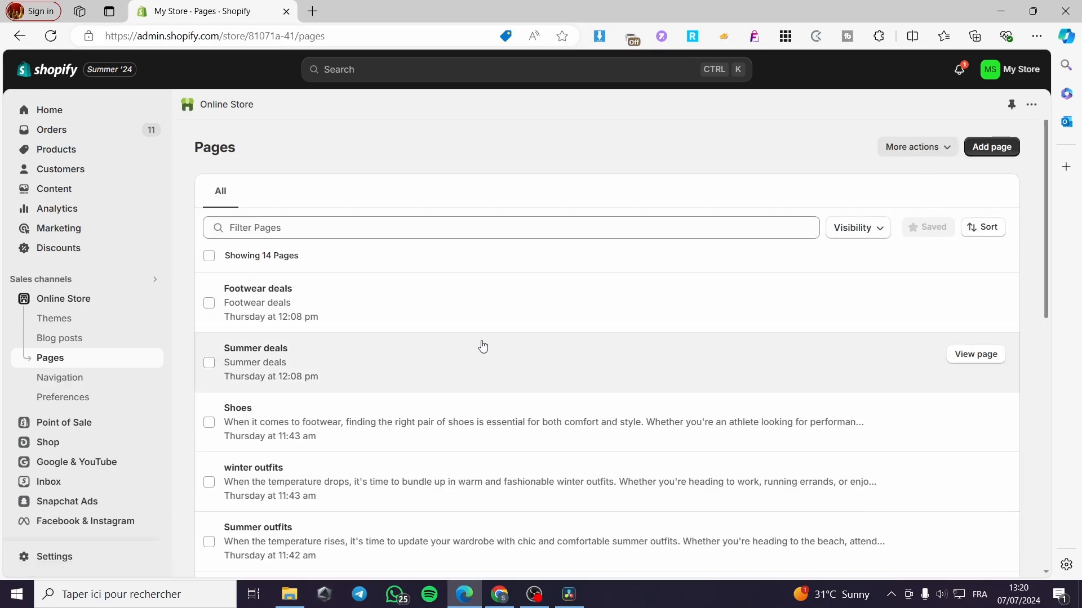
{"action": "scroll", "coordinate": [507, 316], "scroll_direction": "down", "scroll_amount": 7}
{"action": "scroll", "coordinate": [489, 382], "scroll_direction": "up", "scroll_amount": 7}
{"action": "left_click", "coordinate": [1002, 149]}
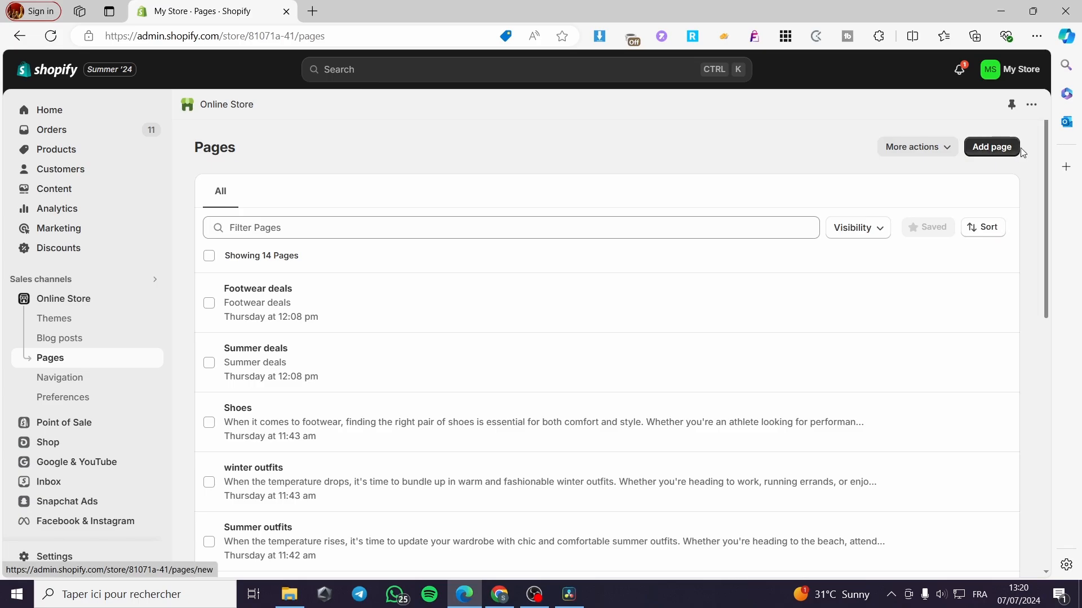